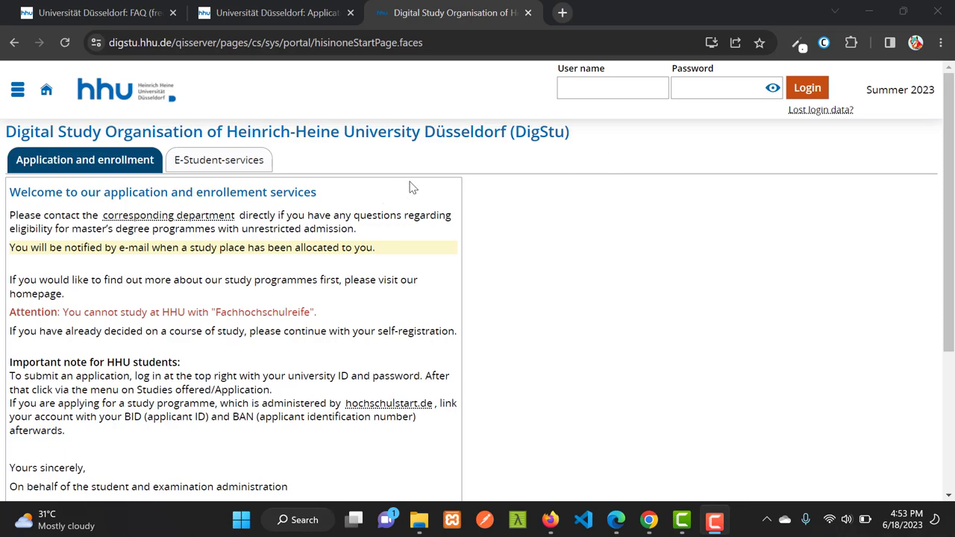
# Confirm English in the Default language list and continue to the self-registration form
pyautogui.scroll(-3, 863, 287)
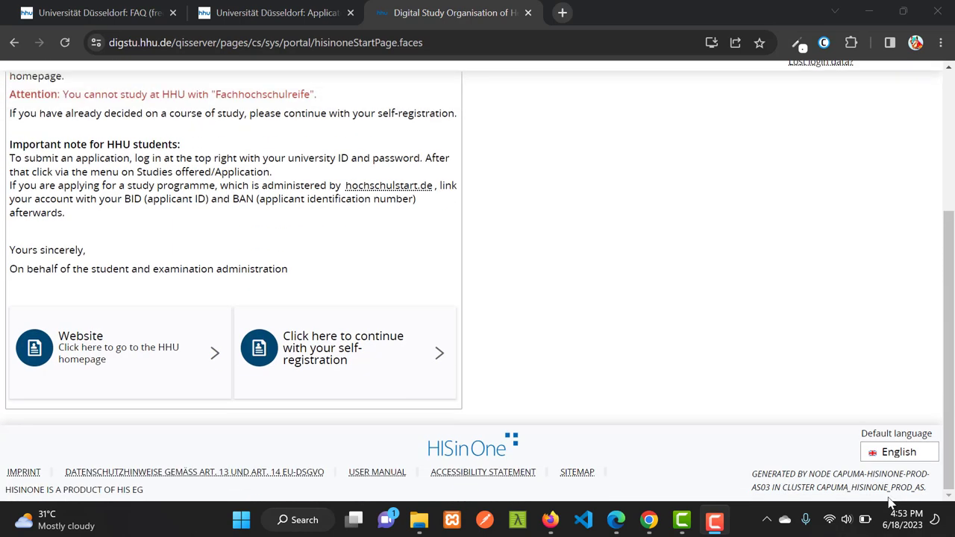
pyautogui.click(908, 455)
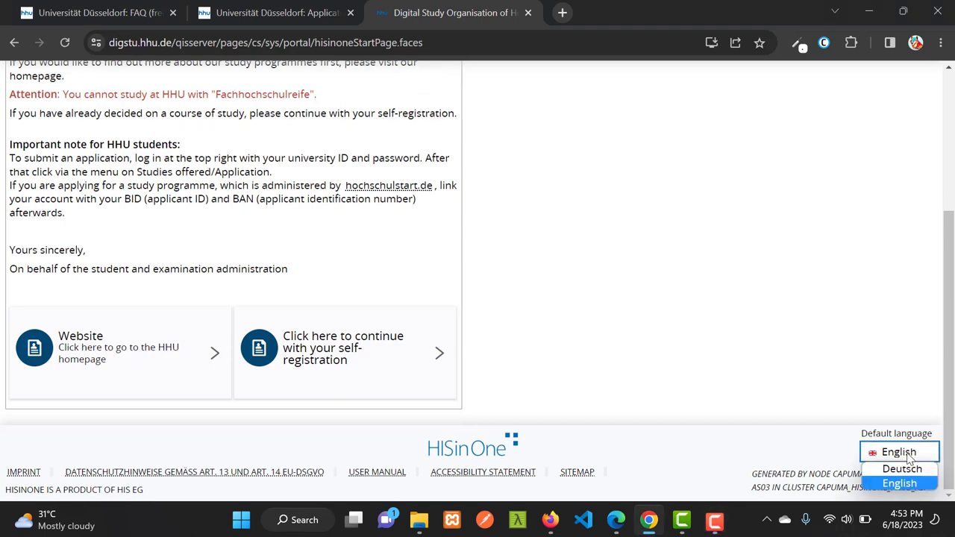
pyautogui.scroll(3, 592, 355)
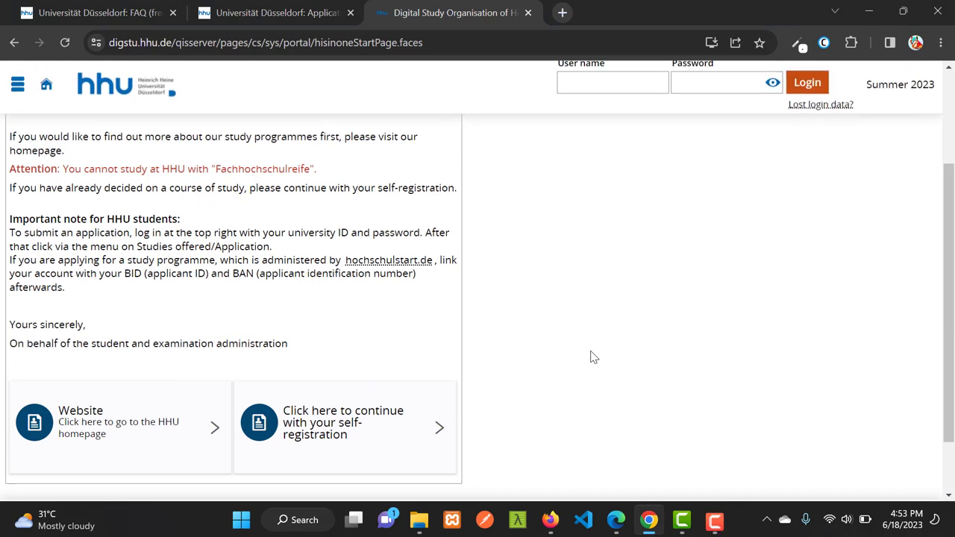
pyautogui.scroll(-3, 745, 418)
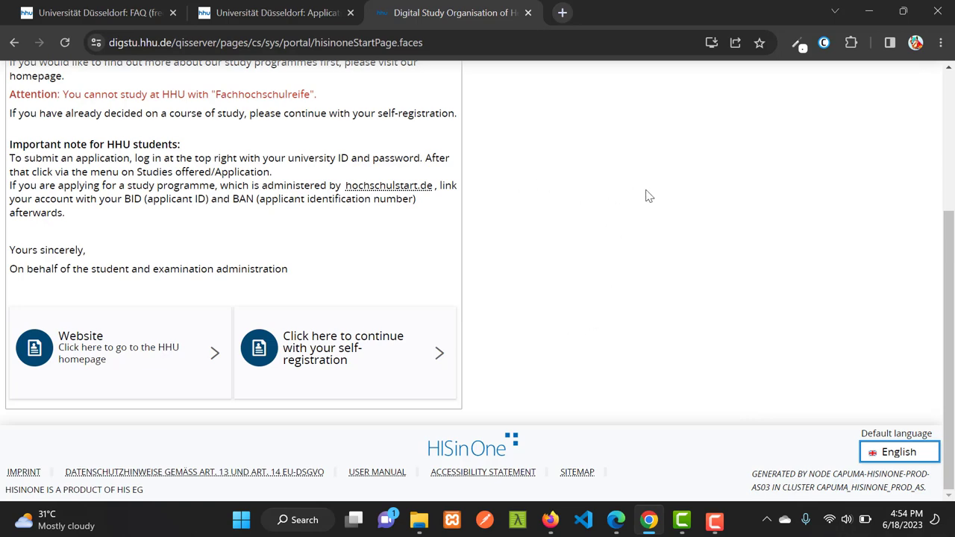
pyautogui.scroll(3, 597, 199)
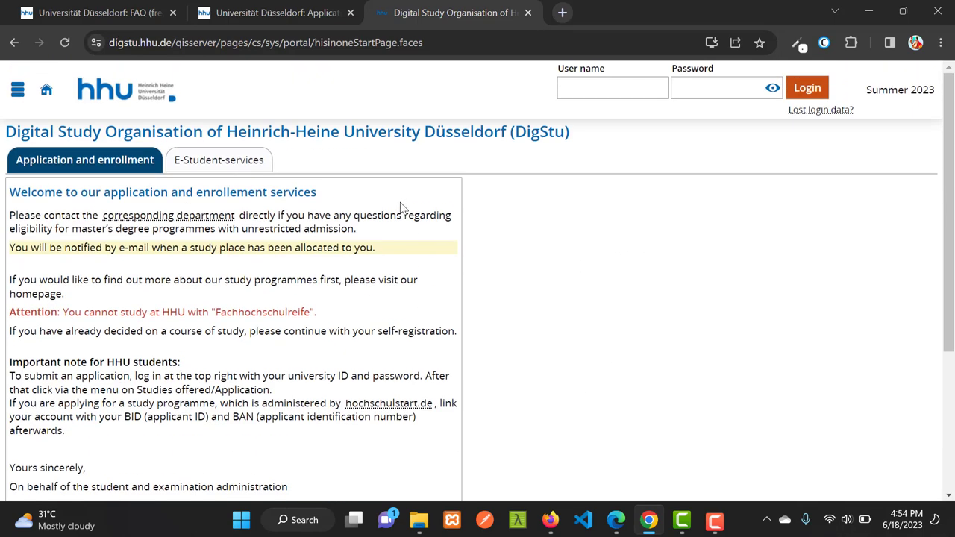
pyautogui.scroll(-3, 556, 254)
pyautogui.scroll(1, 385, 347)
pyautogui.scroll(-1, 319, 351)
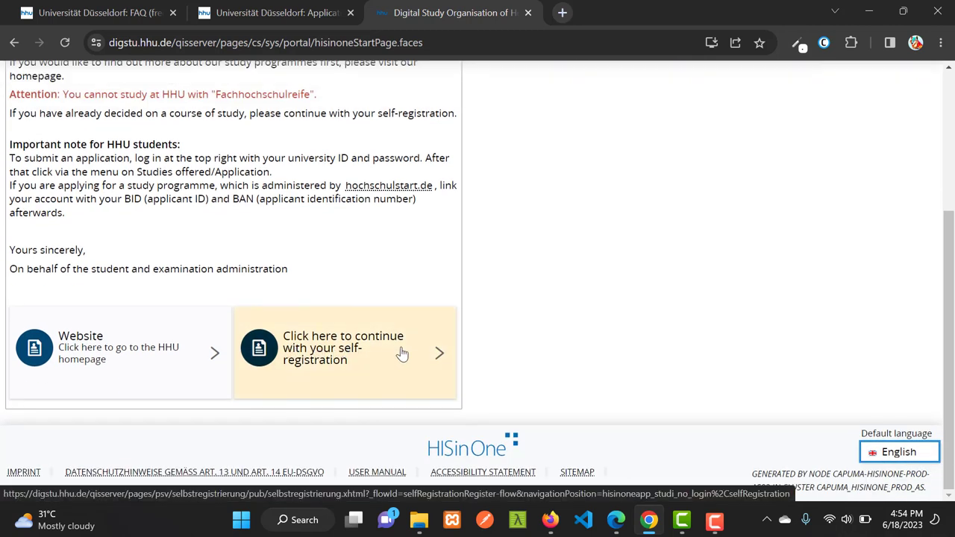
pyautogui.click(372, 357)
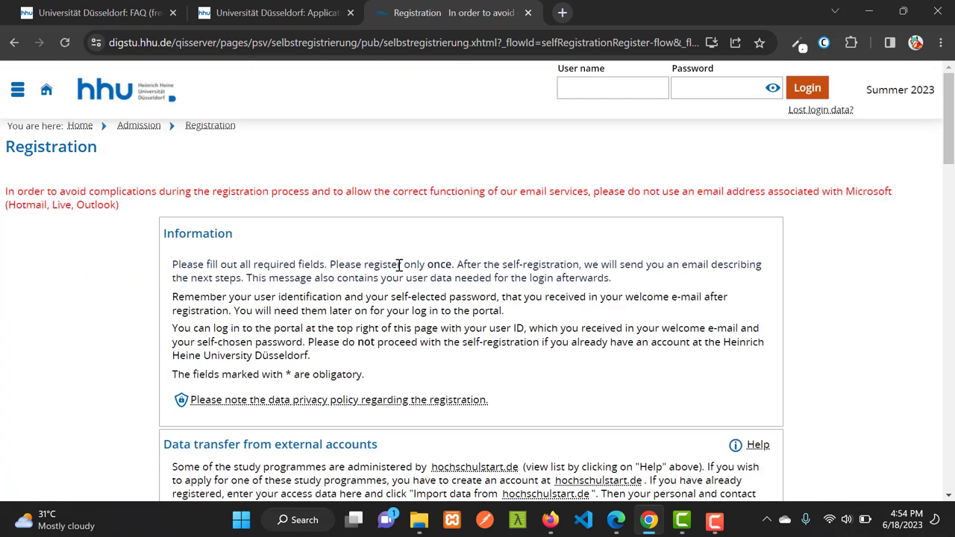
pyautogui.scroll(-1, 386, 283)
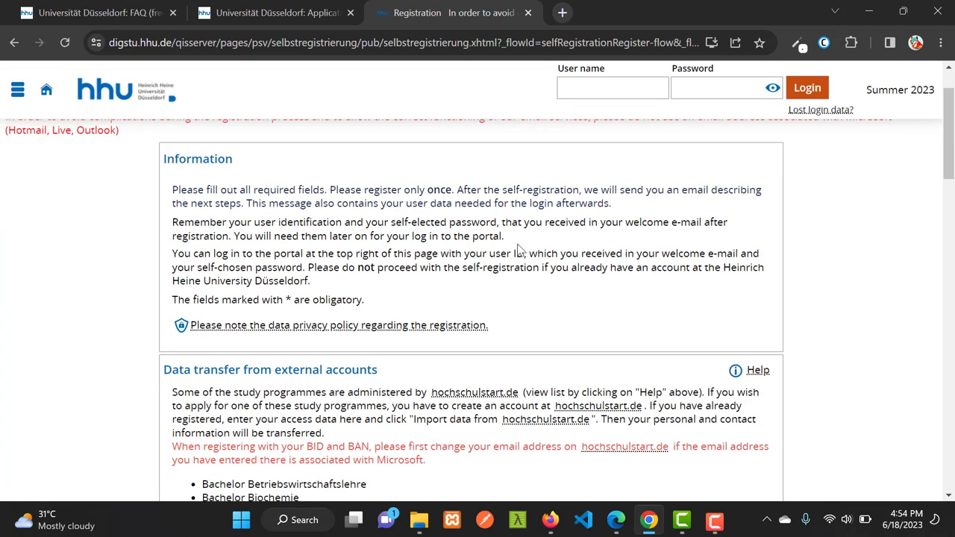
pyautogui.scroll(-2, 400, 282)
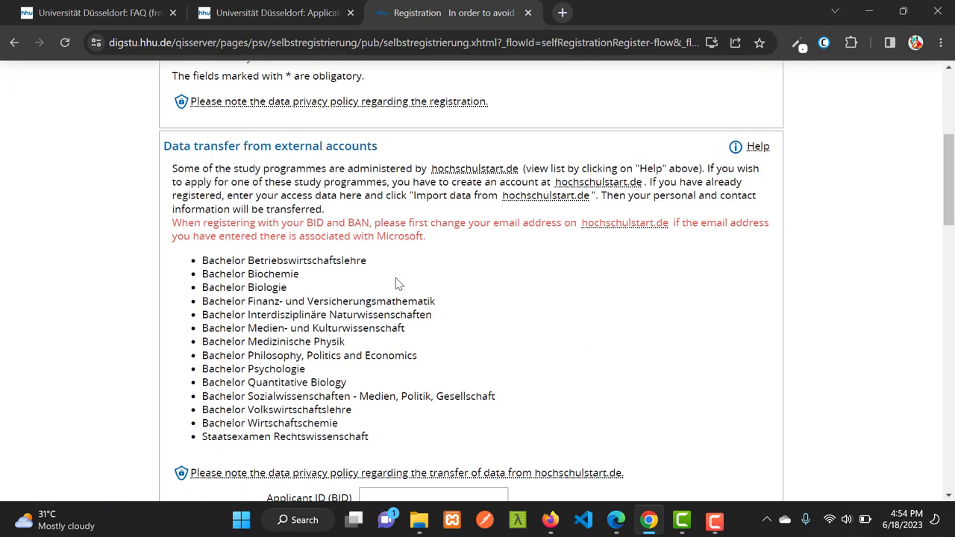
pyautogui.scroll(-1, 366, 283)
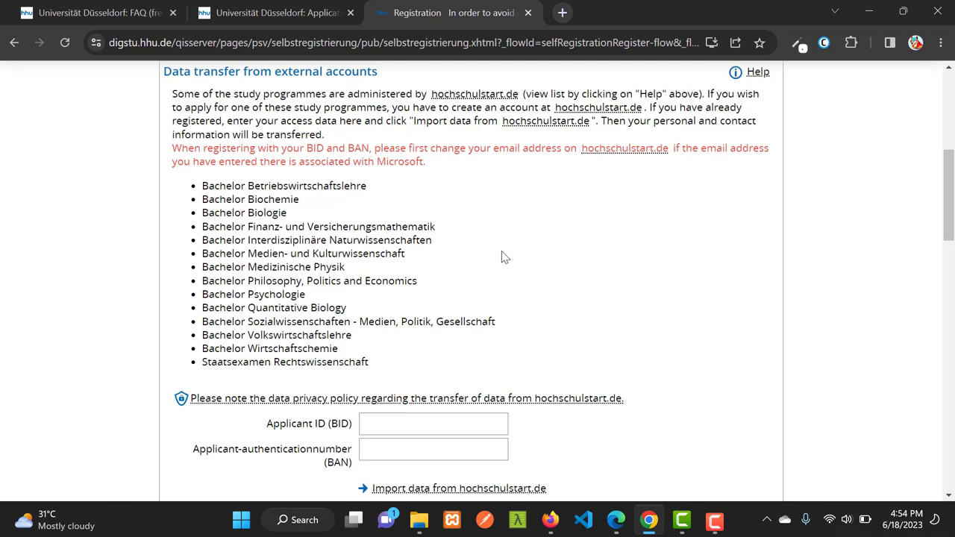
pyautogui.scroll(-3, 435, 262)
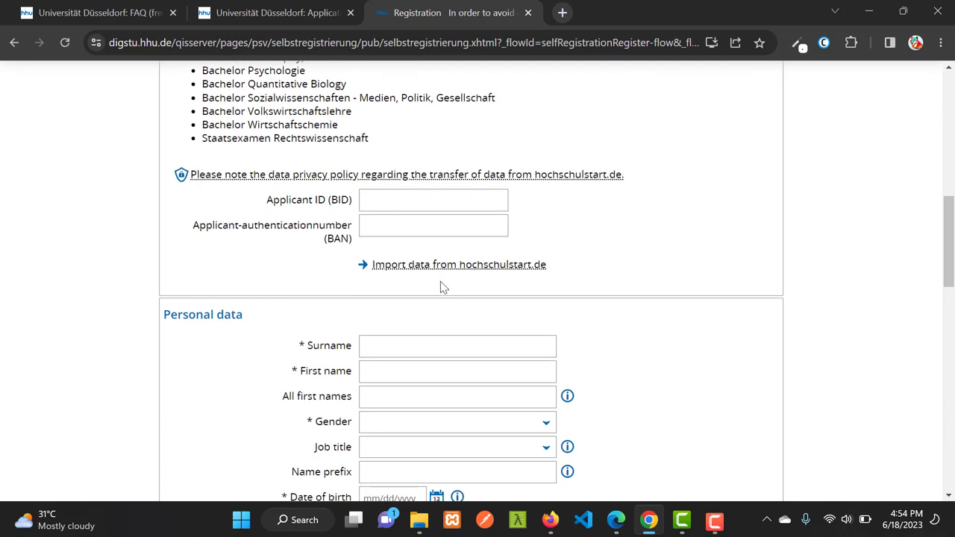
pyautogui.scroll(-4, 504, 293)
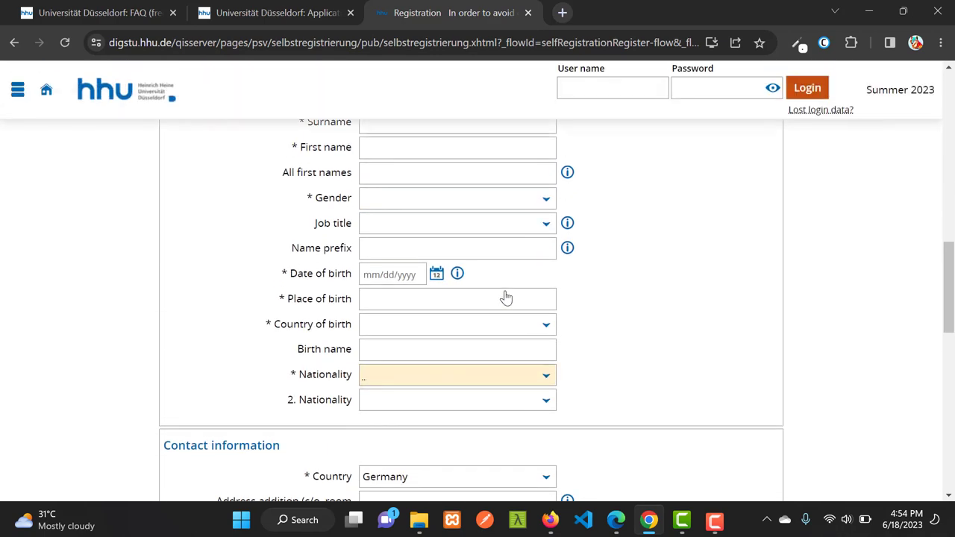
pyautogui.scroll(1, 459, 294)
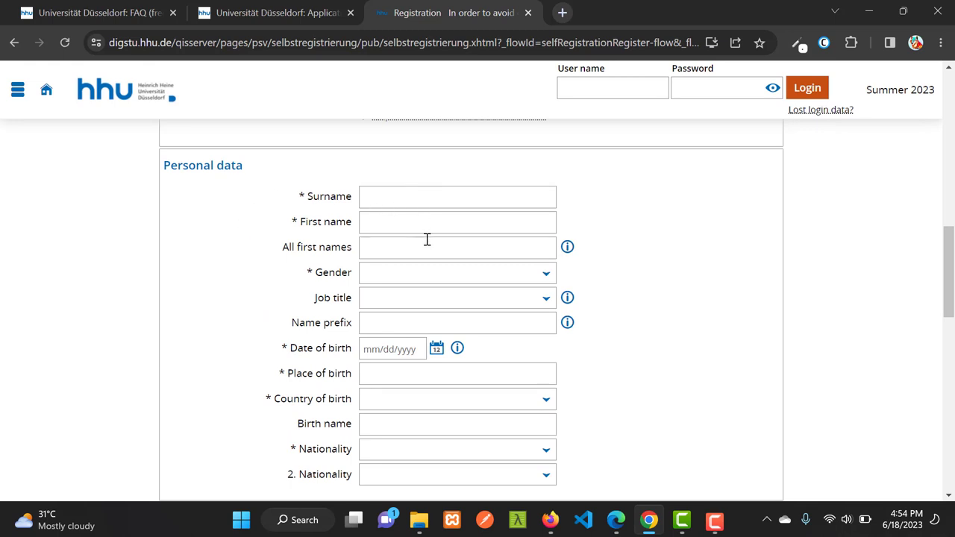
# Autofill the applicant's surname and first name and set the gender to male
pyautogui.scroll(-1, 426, 239)
pyautogui.click(383, 122)
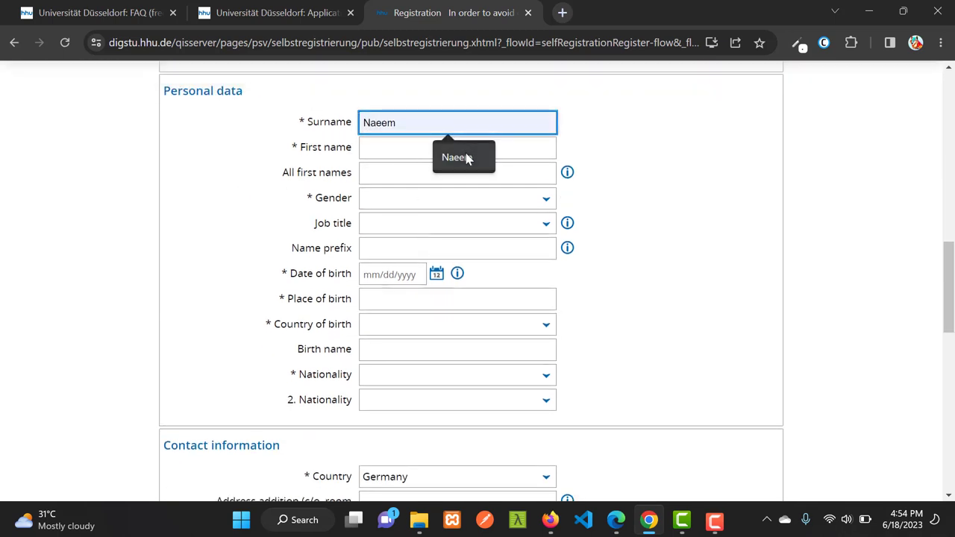
pyautogui.click(465, 158)
pyautogui.click(386, 147)
pyautogui.click(469, 185)
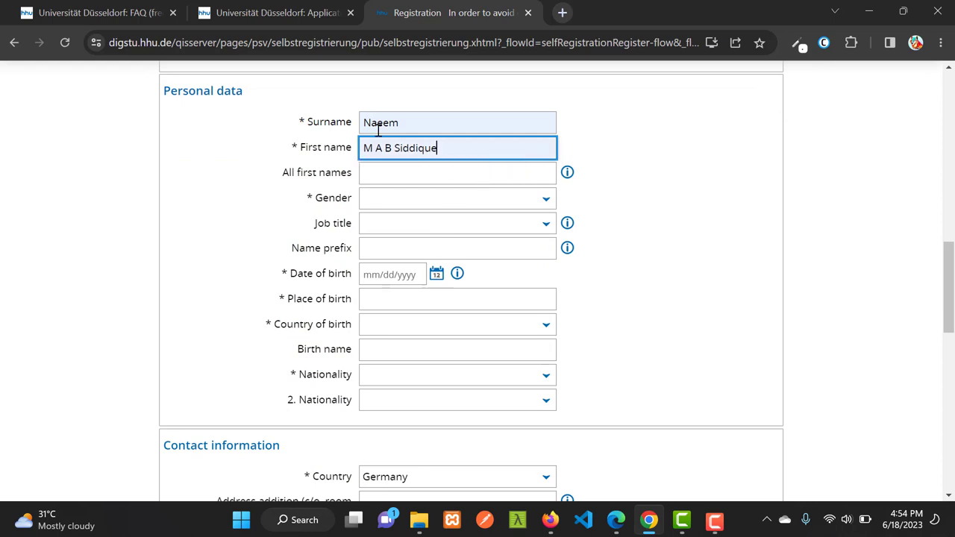
pyautogui.click(392, 204)
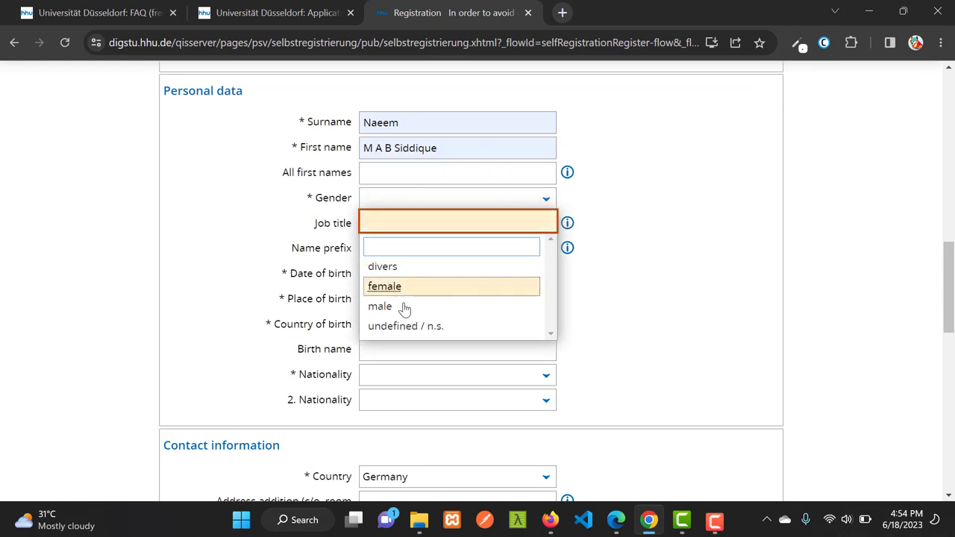
pyautogui.click(401, 306)
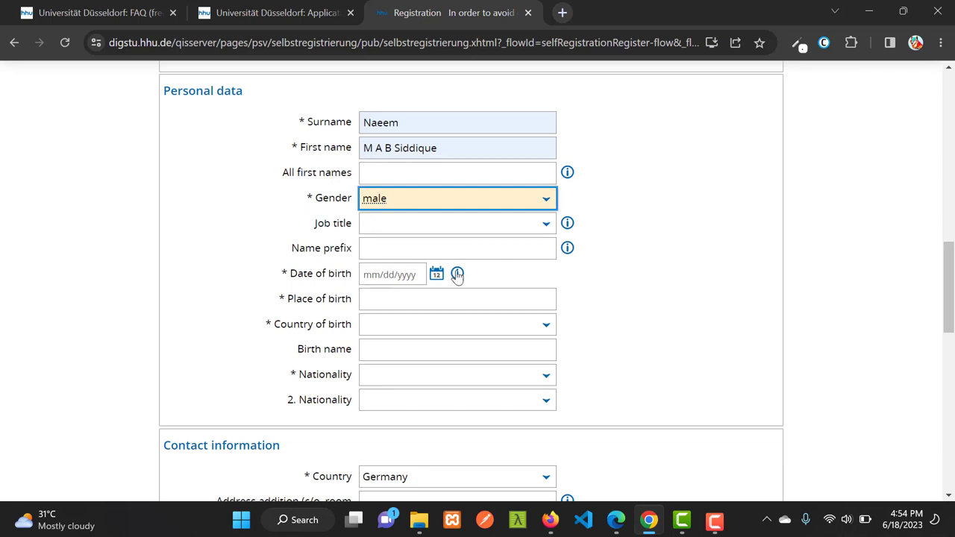
pyautogui.scroll(-1, 373, 265)
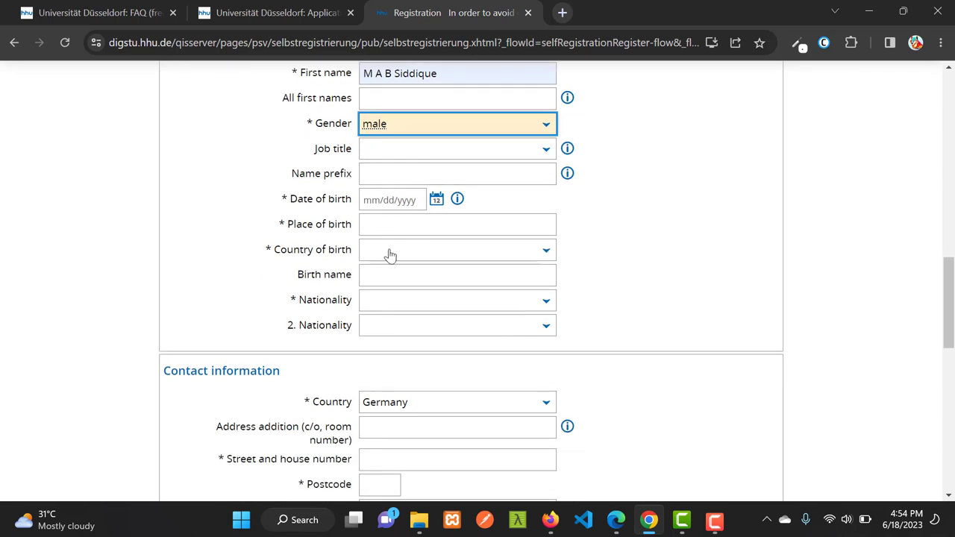
pyautogui.click(435, 200)
pyautogui.click(532, 228)
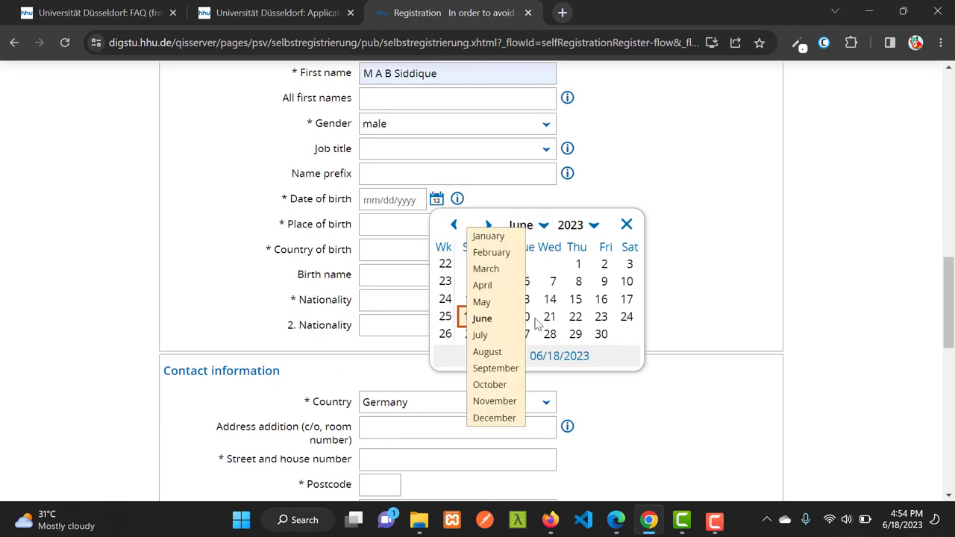
pyautogui.click(491, 386)
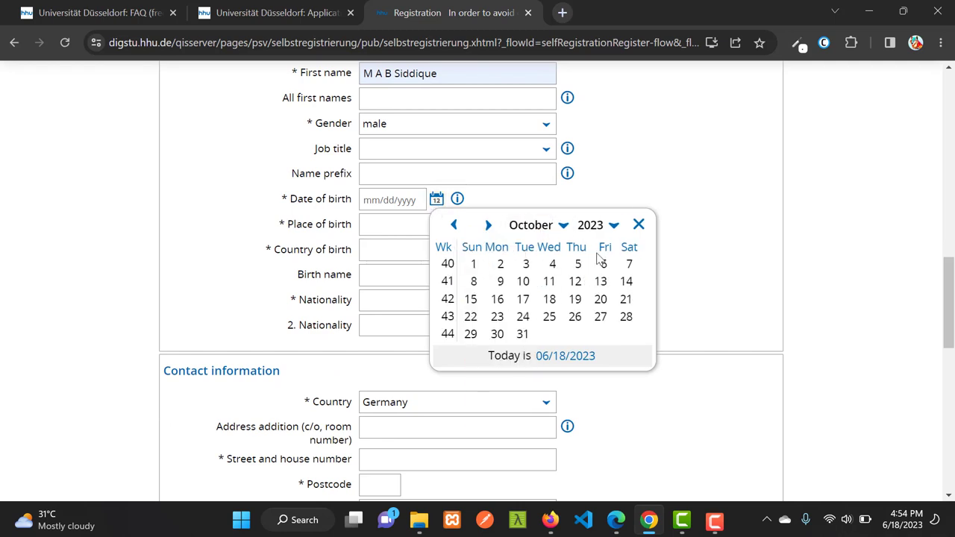
pyautogui.click(605, 230)
pyautogui.scroll(6, 584, 247)
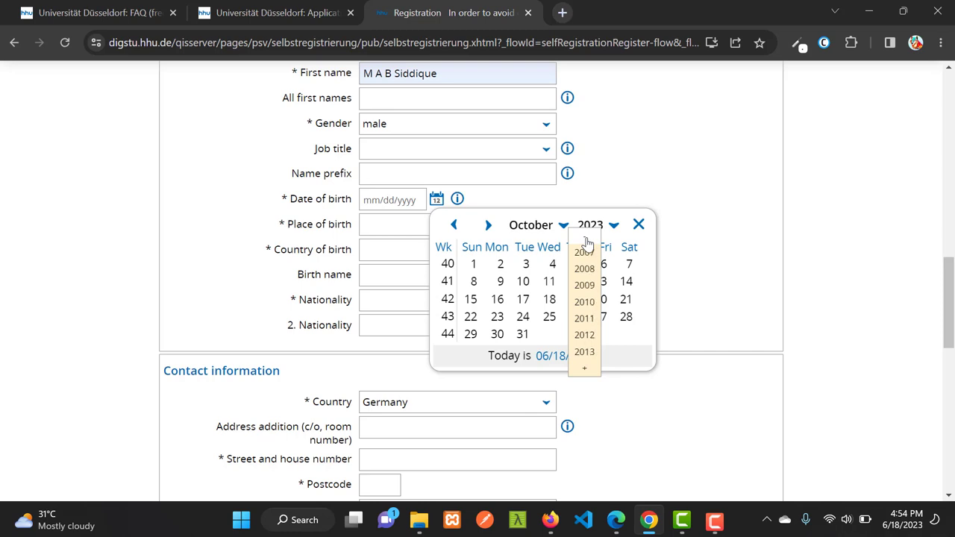
pyautogui.scroll(10, 590, 246)
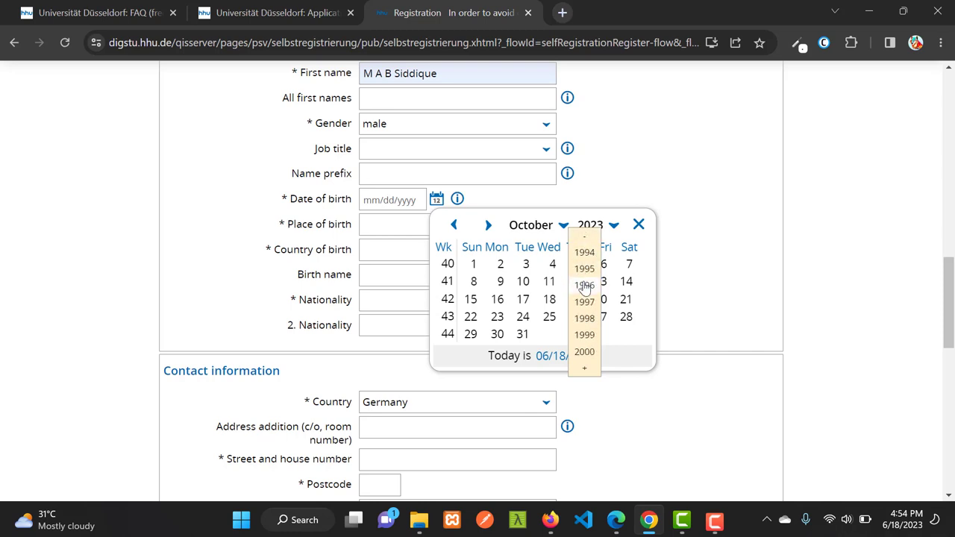
pyautogui.click(589, 285)
pyautogui.click(500, 282)
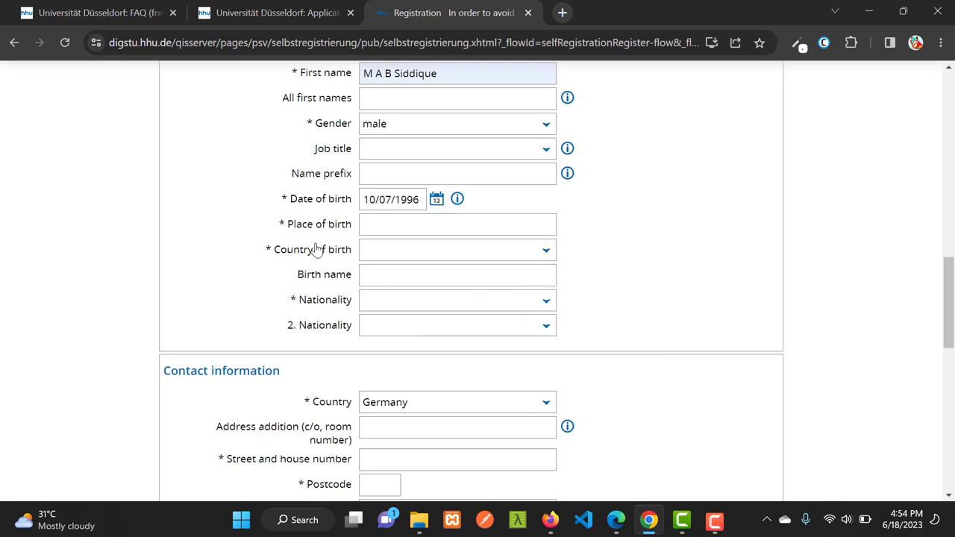
# Enter Sherpur as place of birth and Bangladesh as country of birth and nationality
pyautogui.click(425, 229)
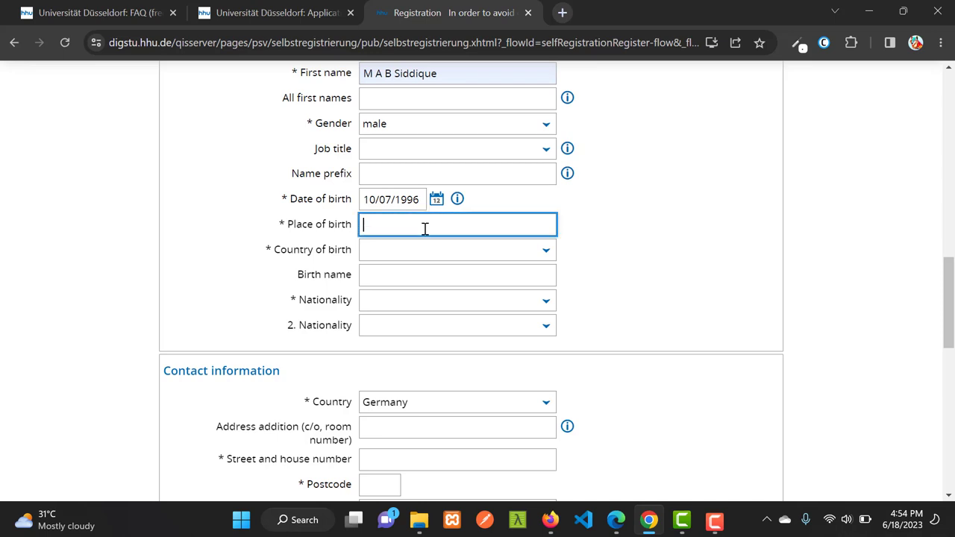
pyautogui.write('Sherpur')
pyautogui.click(409, 254)
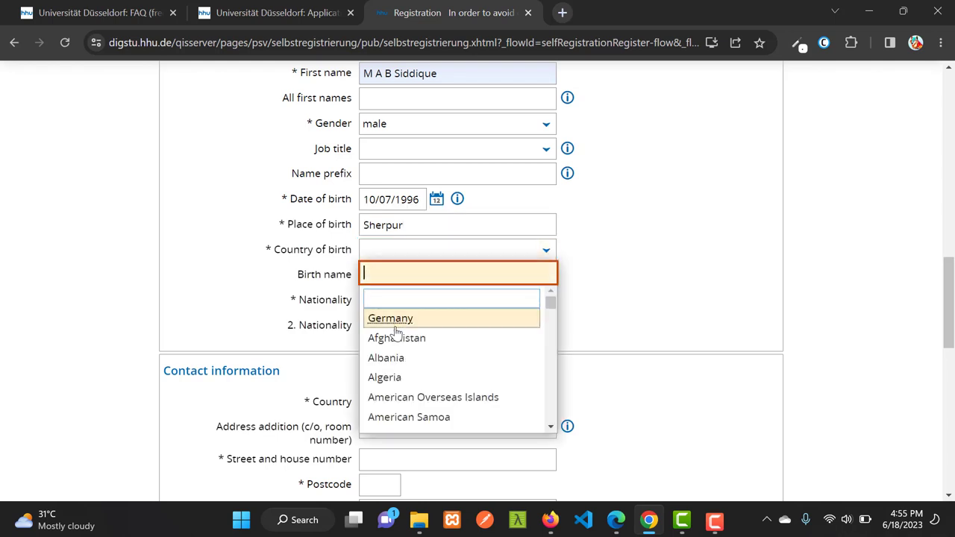
pyautogui.scroll(-5, 410, 346)
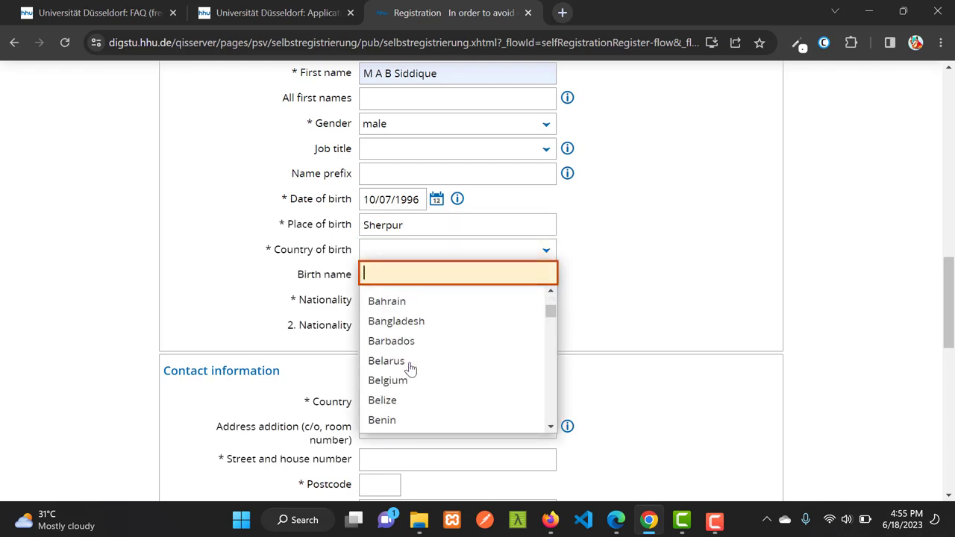
pyautogui.click(408, 322)
pyautogui.click(414, 305)
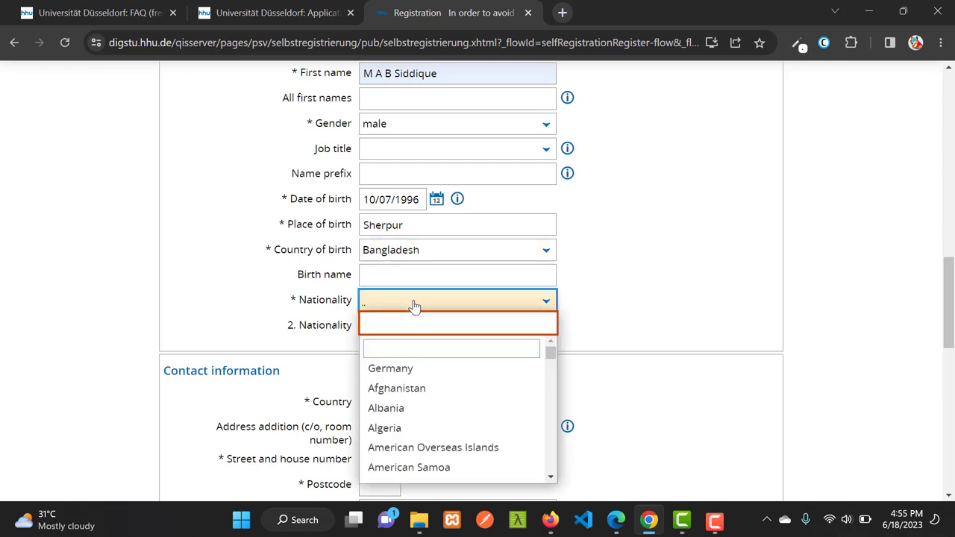
pyautogui.scroll(-5, 410, 408)
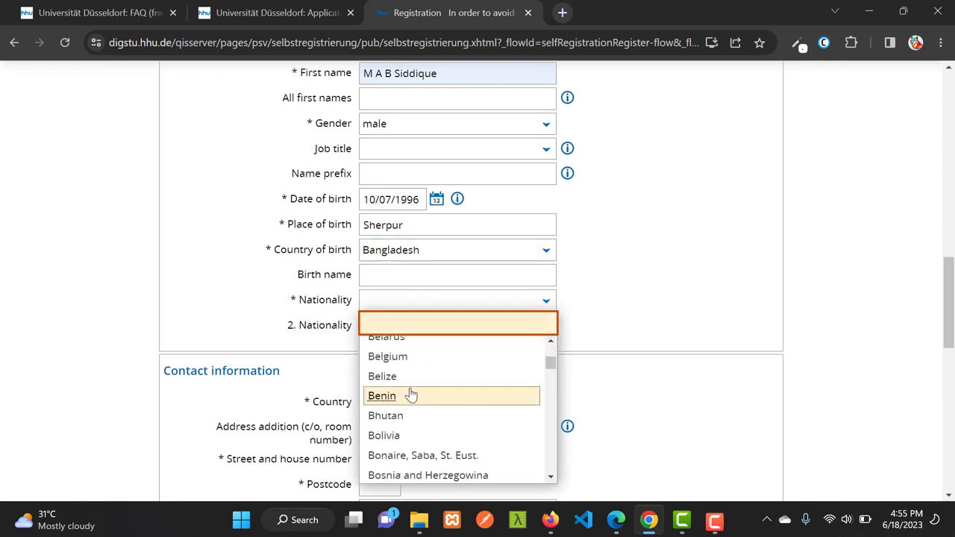
pyautogui.click(403, 371)
pyautogui.scroll(-2, 530, 335)
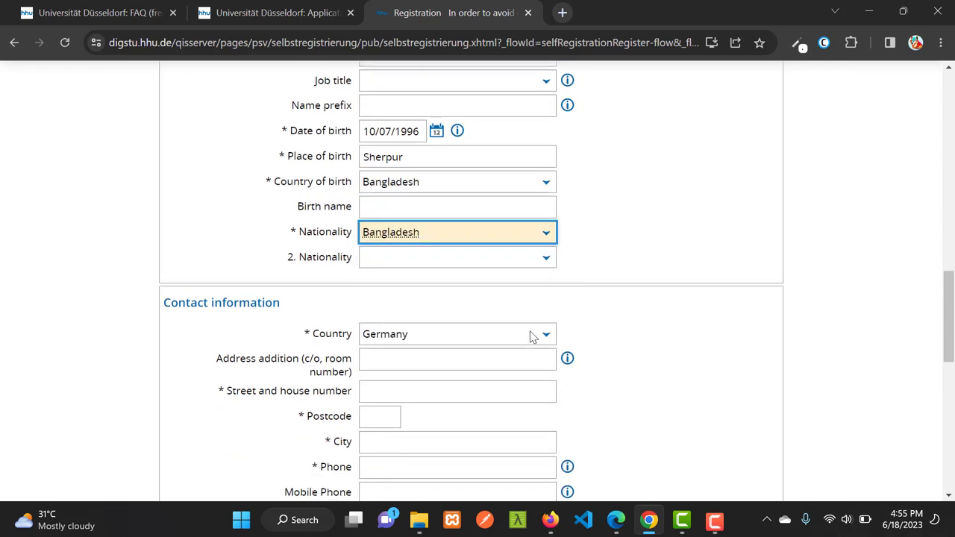
# Choose Bangladesh as contact country and autofill the street and house number
pyautogui.scroll(-2, 418, 262)
pyautogui.click(466, 109)
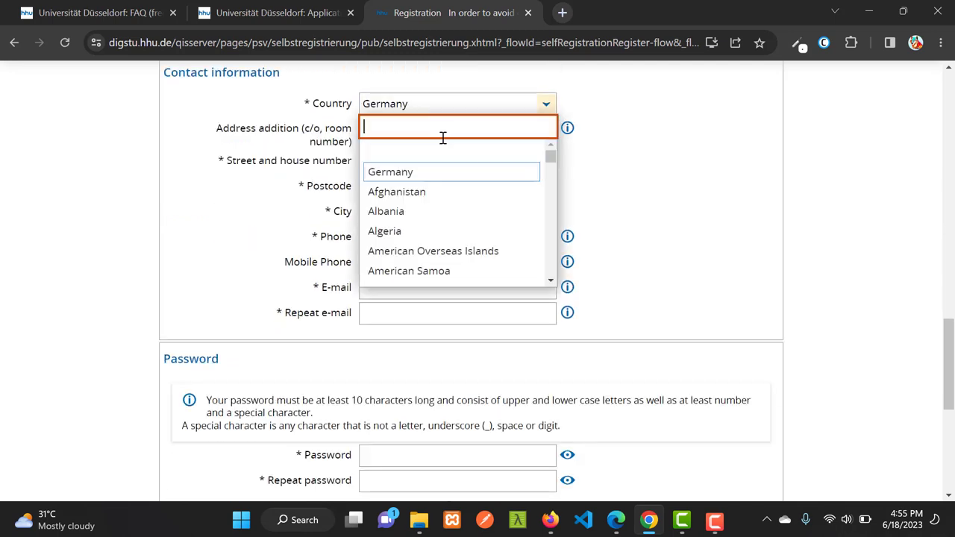
pyautogui.scroll(-3, 413, 220)
pyautogui.scroll(1, 426, 198)
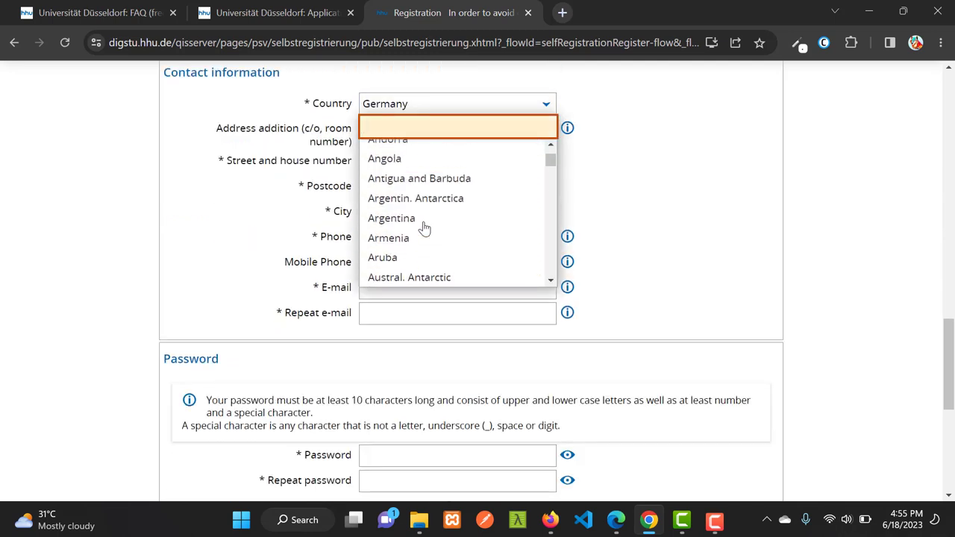
pyautogui.scroll(-5, 428, 184)
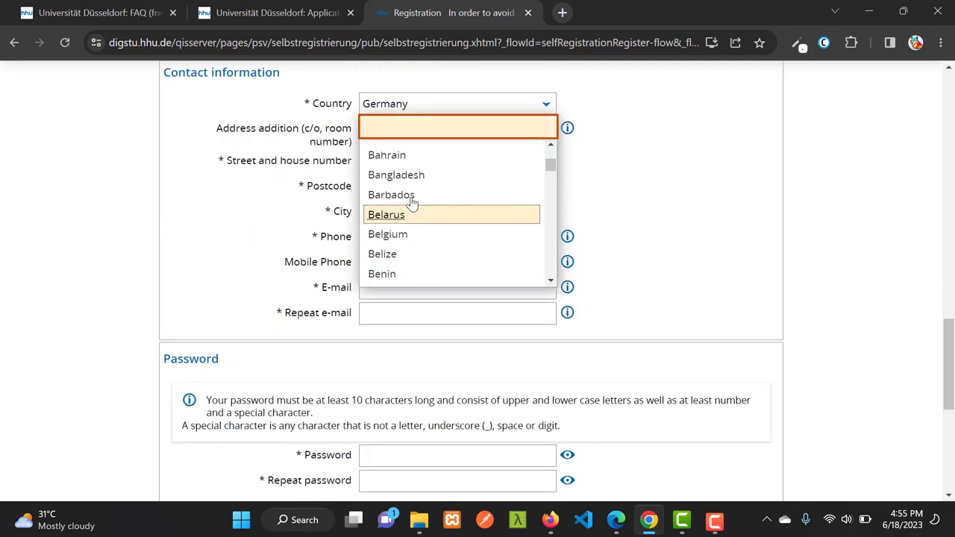
pyautogui.click(380, 174)
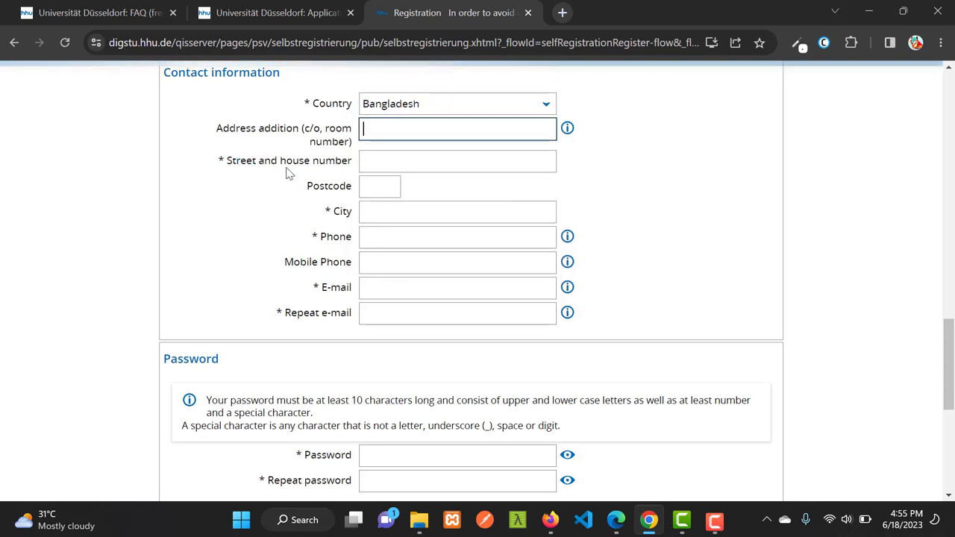
pyautogui.click(399, 165)
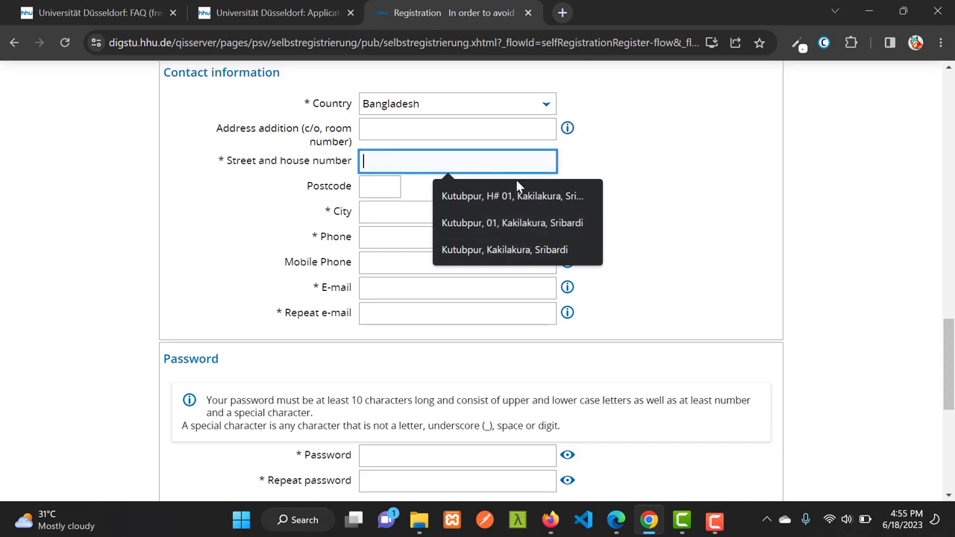
pyautogui.click(504, 251)
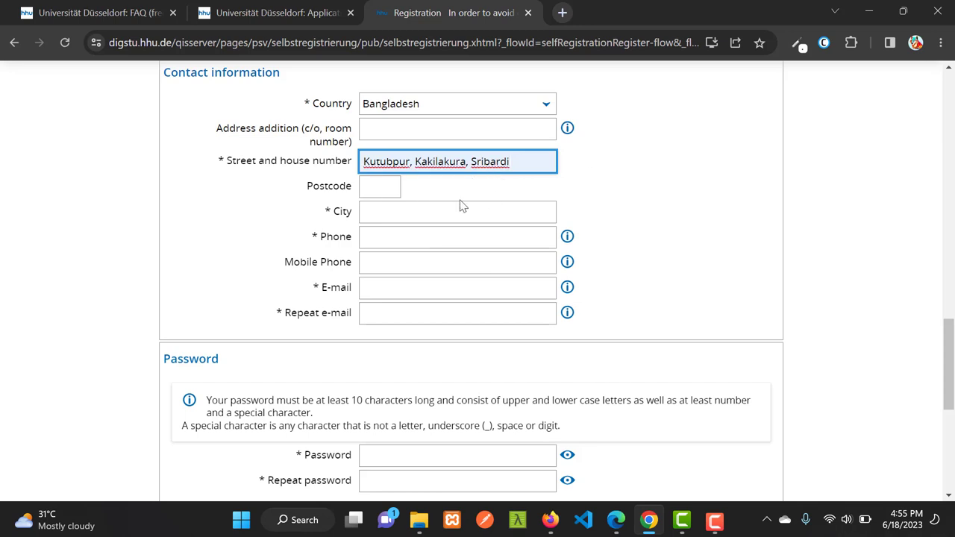
# Enter the postcode and fill in the city from the saved suggestion
pyautogui.click(382, 187)
pyautogui.write('213')
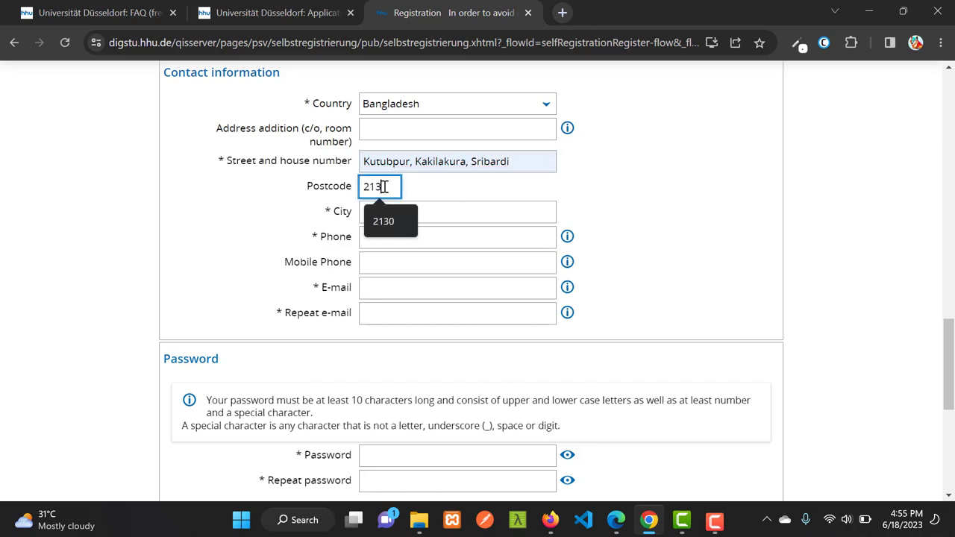
pyautogui.write('0')
pyautogui.click(393, 217)
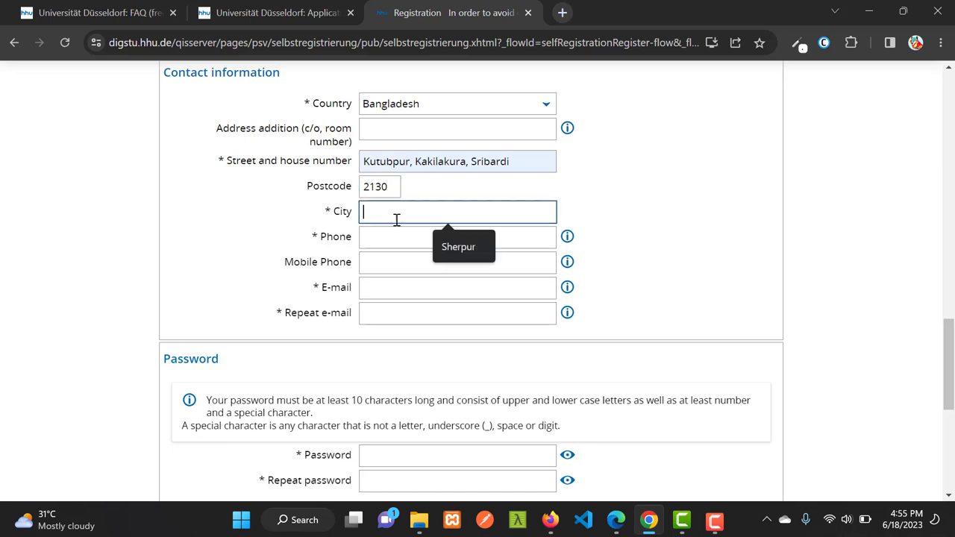
pyautogui.click(454, 247)
# Fill the phone number from the saved suggestion and mask part of it with placeholder x's
pyautogui.click(424, 237)
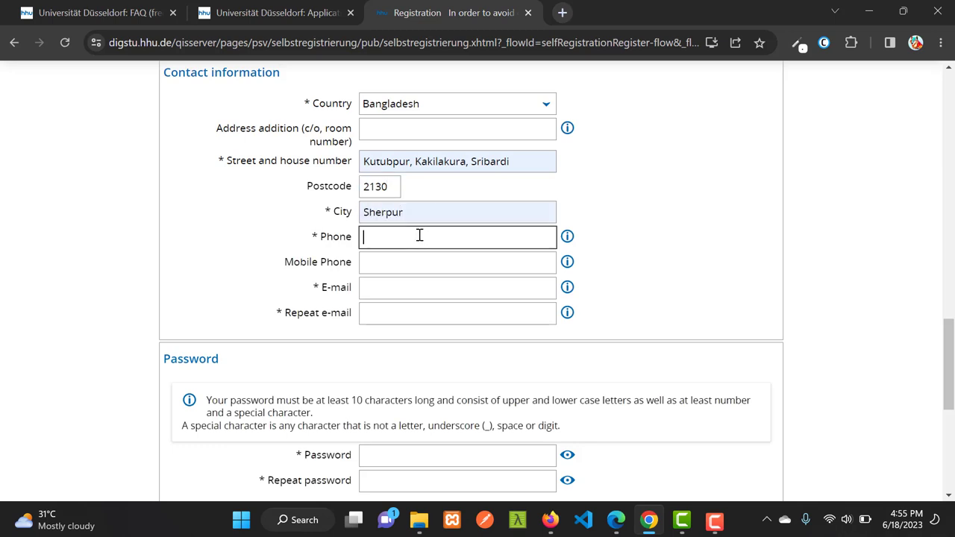
pyautogui.click(470, 280)
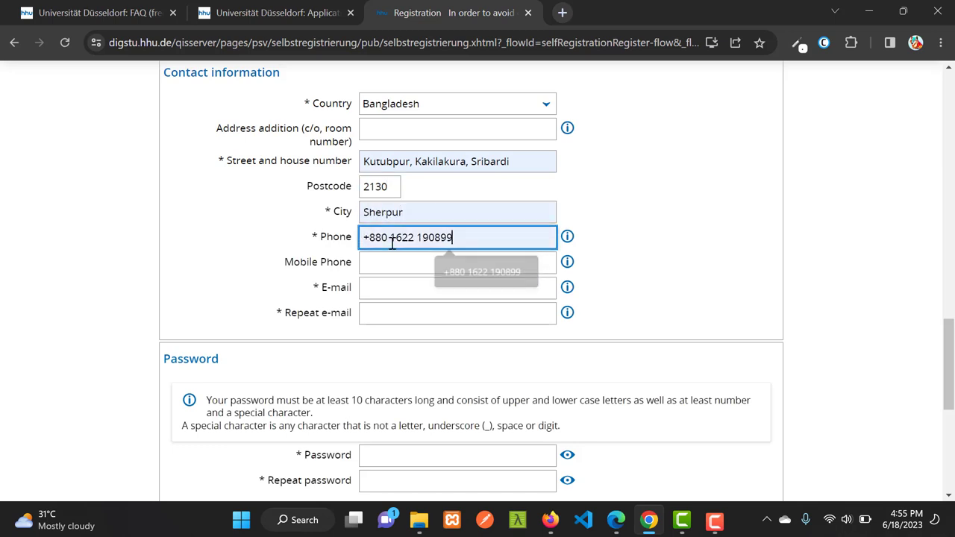
pyautogui.press('BackSpace')
pyautogui.press('BackSpace')
pyautogui.press('BackSpace')
pyautogui.press('BackSpace')
pyautogui.press('BackSpace')
pyautogui.press('BackSpace')
pyautogui.press('BackSpace')
pyautogui.press('BackSpace')
pyautogui.press('BackSpace')
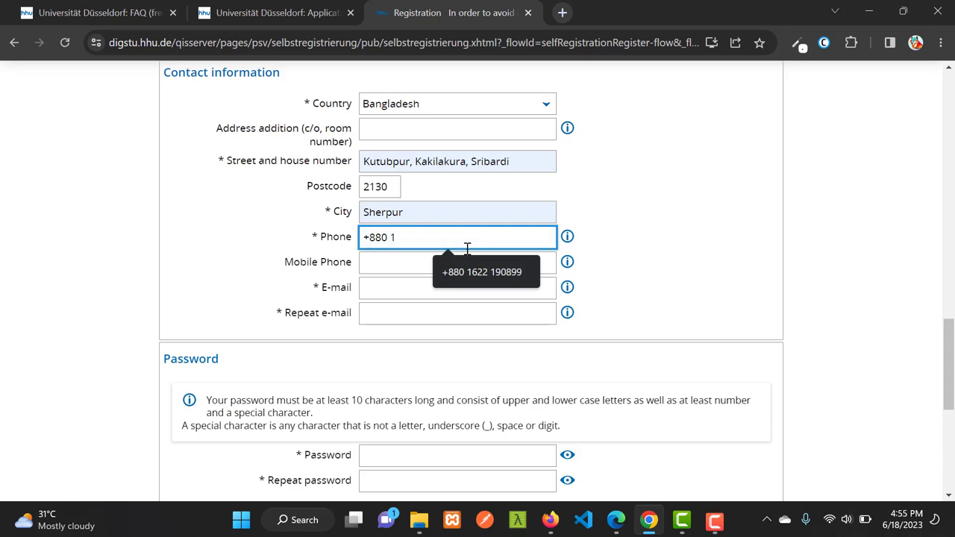
pyautogui.write('64')
pyautogui.press('BackSpace')
pyautogui.write('xxxx 1234455')
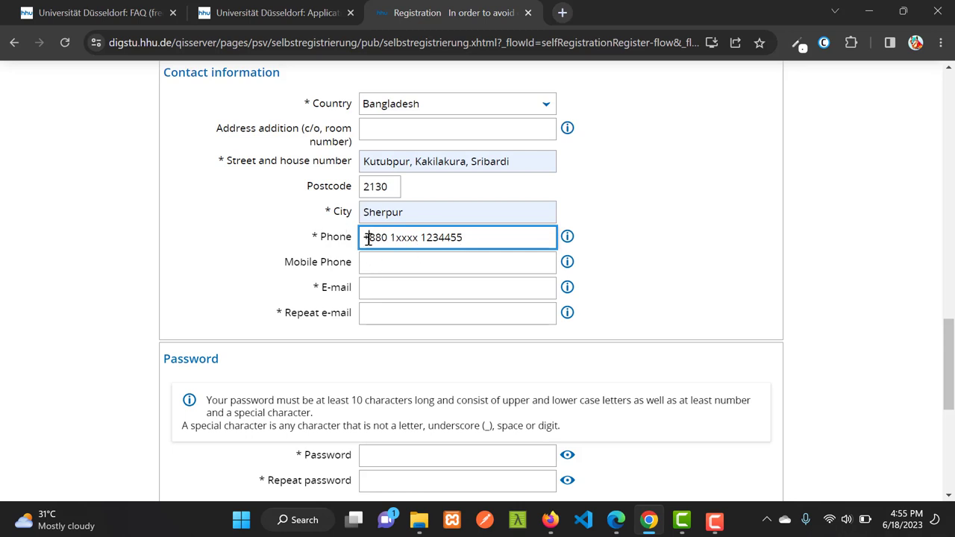
pyautogui.moveTo(390, 238); pyautogui.dragTo(363, 237)
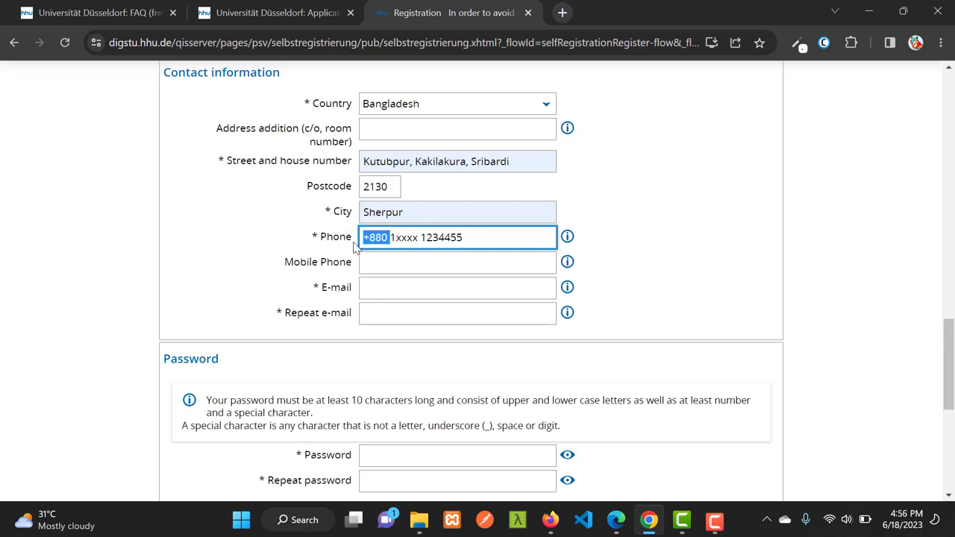
pyautogui.click(388, 237)
pyautogui.click(392, 237)
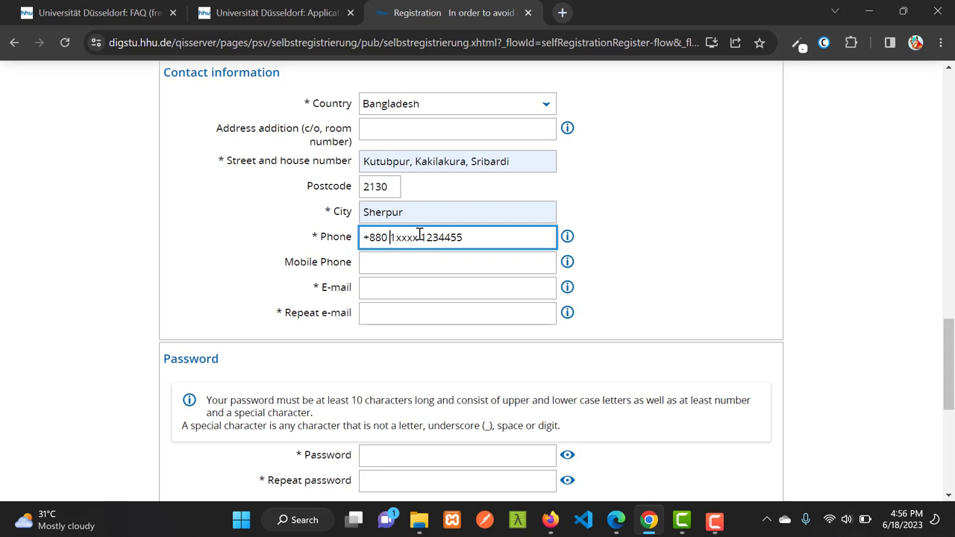
pyautogui.press('BackSpace')
pyautogui.moveTo(393, 237); pyautogui.dragTo(412, 238)
pyautogui.click(414, 237)
# Type partial placeholder addresses into the E-mail and Repeat e-mail fields
pyautogui.click(417, 288)
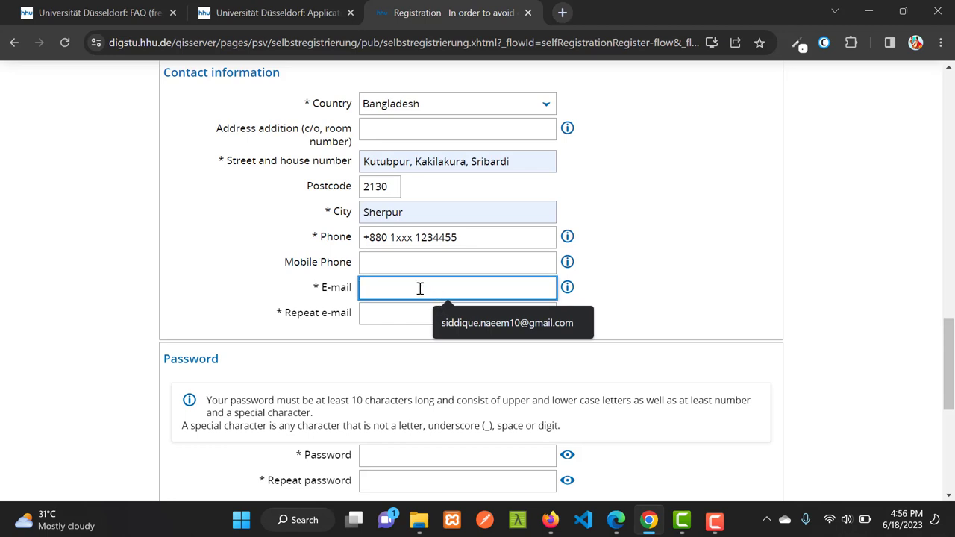
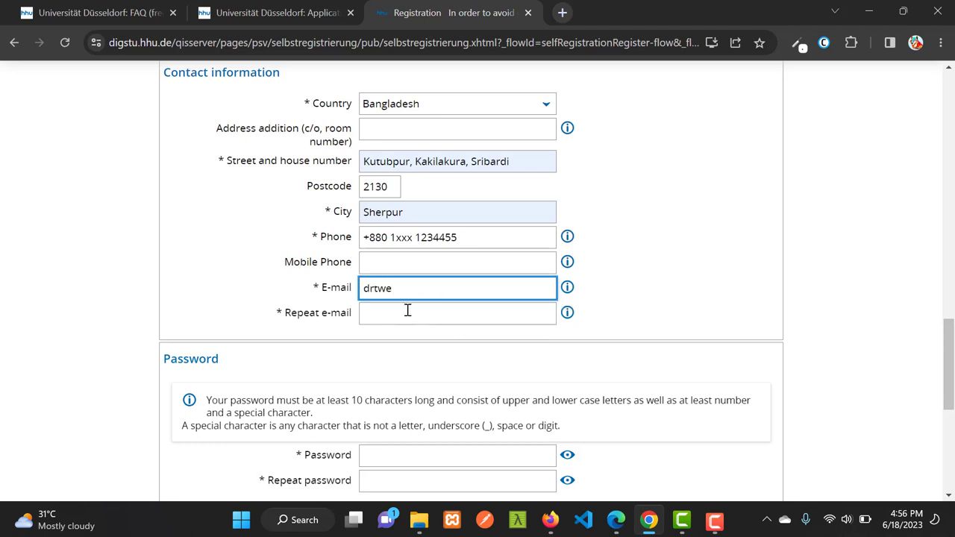
pyautogui.click(392, 311)
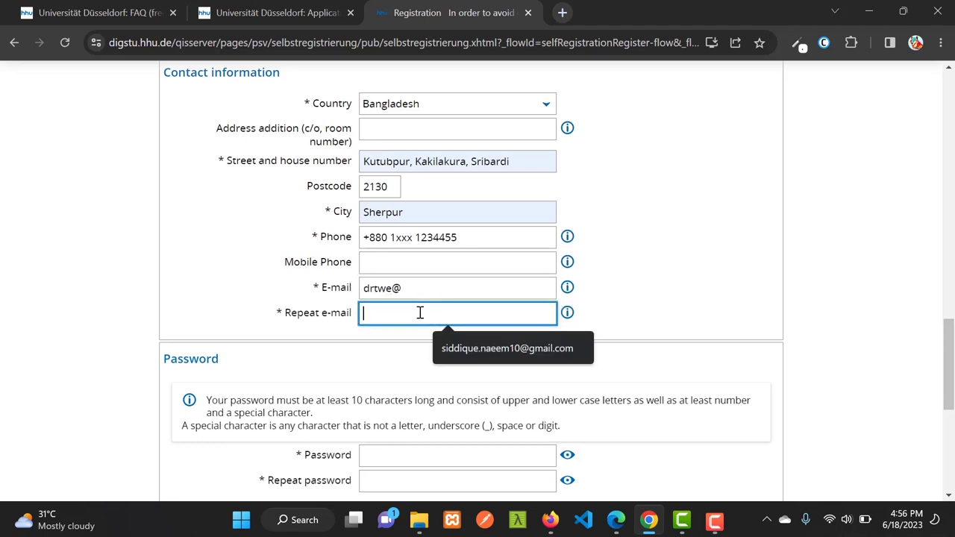
pyautogui.write('342')
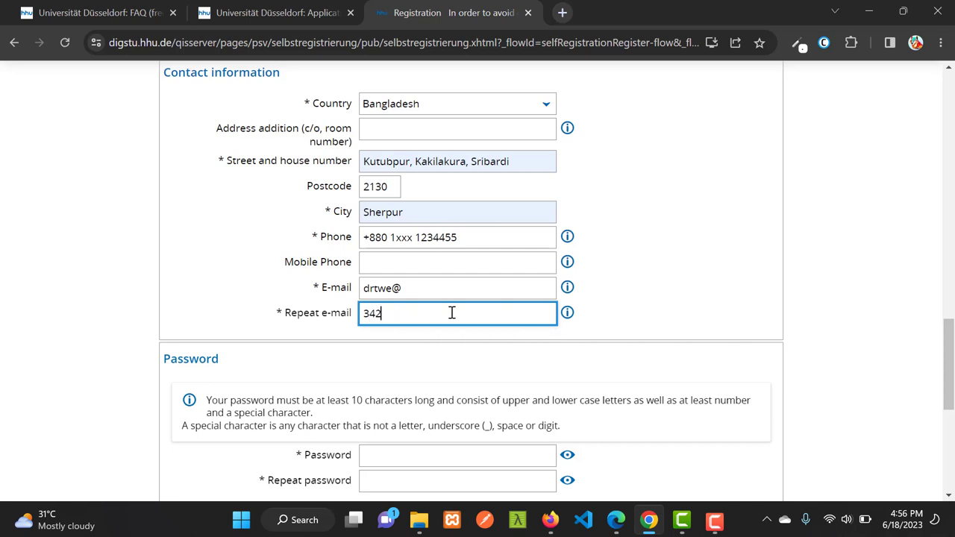
pyautogui.write('W3434')
pyautogui.press('BackSpace')
pyautogui.press('BackSpace')
pyautogui.click(437, 286)
pyautogui.moveTo(378, 287); pyautogui.dragTo(550, 285)
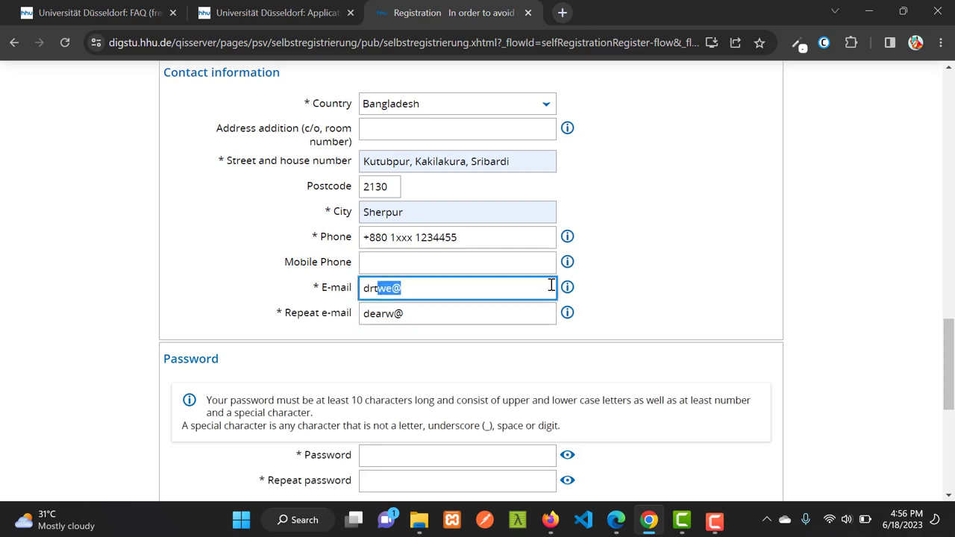
pyautogui.click(428, 313)
pyautogui.click(431, 287)
pyautogui.write('hmail')
# Read the warning about Hotmail, Live and Outlook addresses, then return to the e-mail fields
pyautogui.scroll(10, 336, 275)
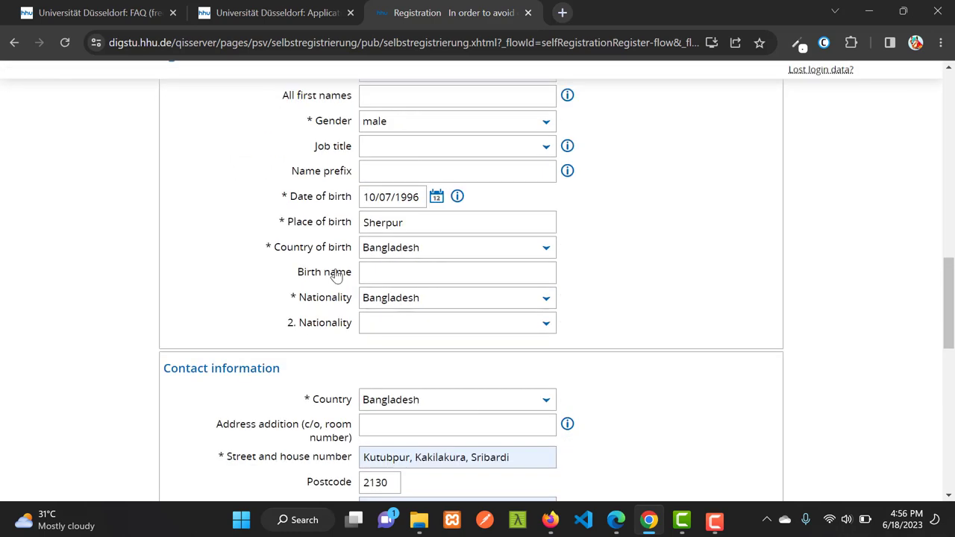
pyautogui.scroll(3, 377, 233)
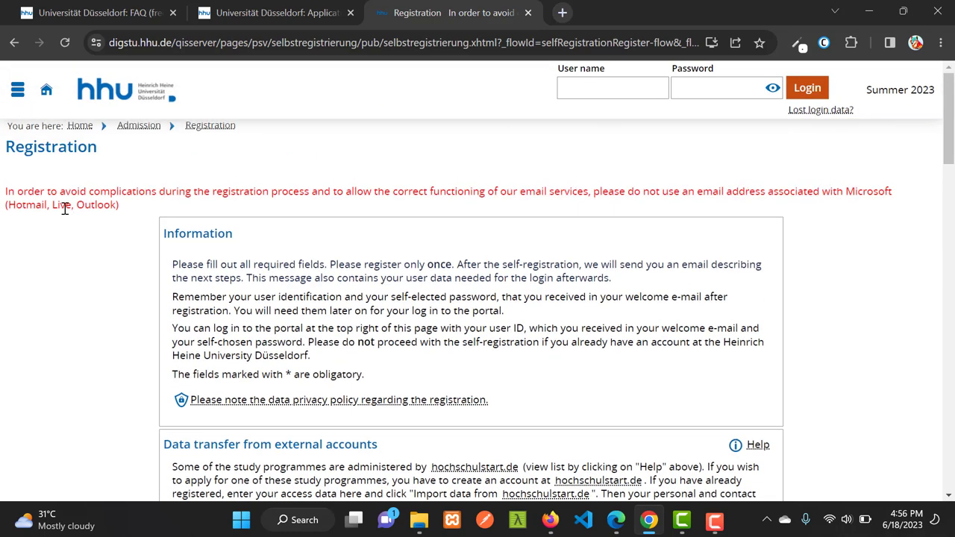
pyautogui.moveTo(9, 206); pyautogui.dragTo(117, 206)
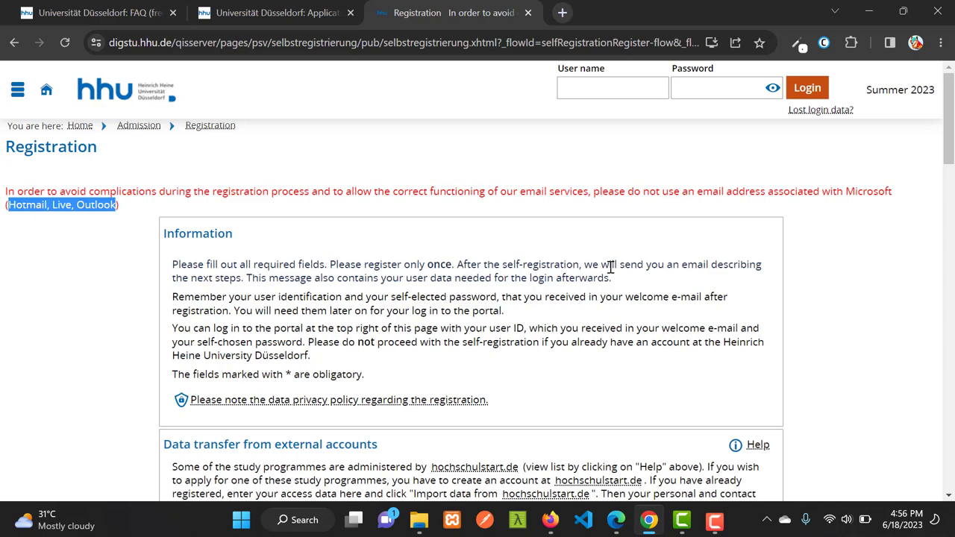
pyautogui.scroll(-20, 610, 267)
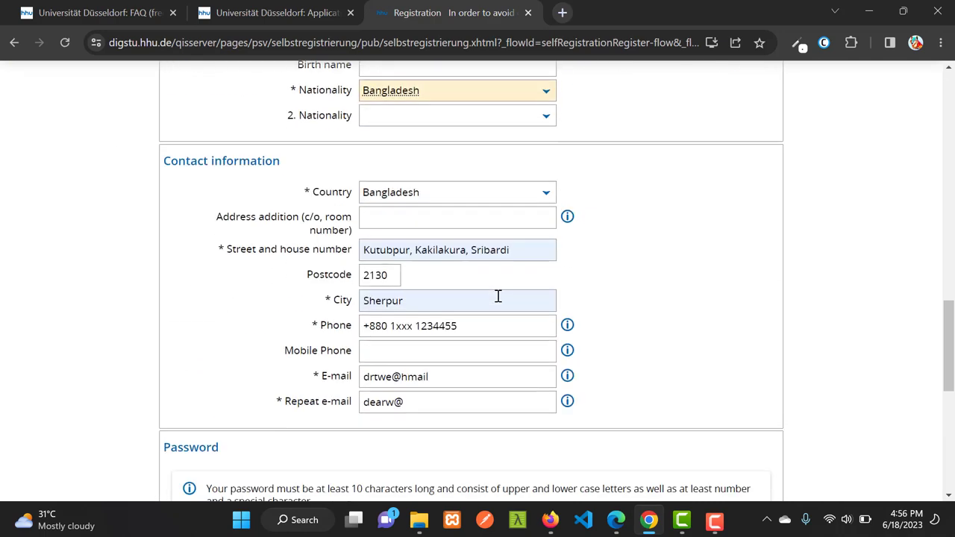
pyautogui.scroll(-5, 498, 296)
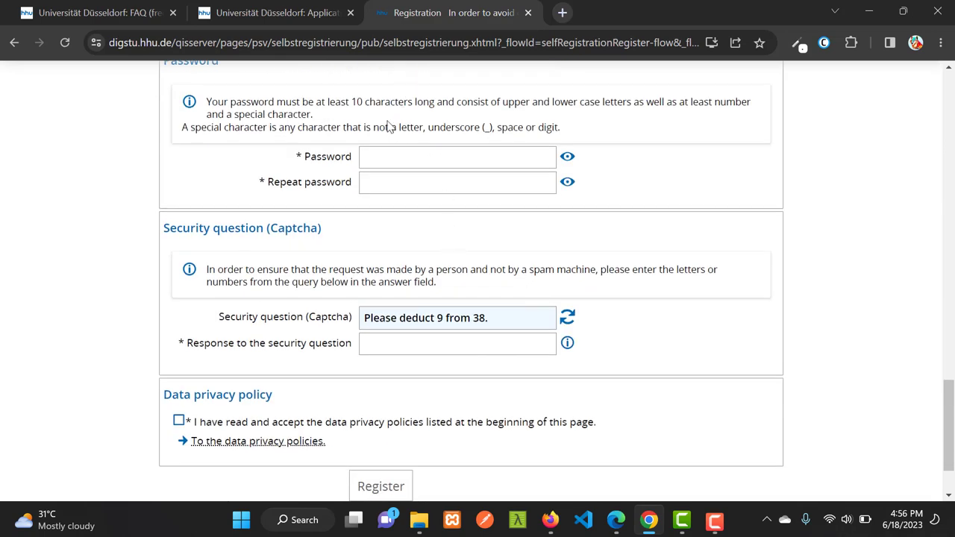
pyautogui.click(407, 156)
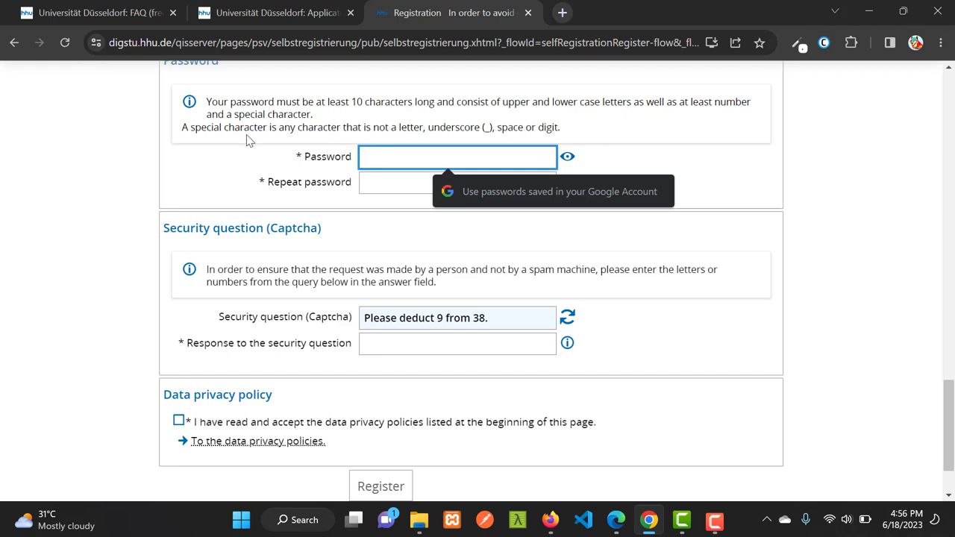
pyautogui.moveTo(207, 127); pyautogui.dragTo(269, 127)
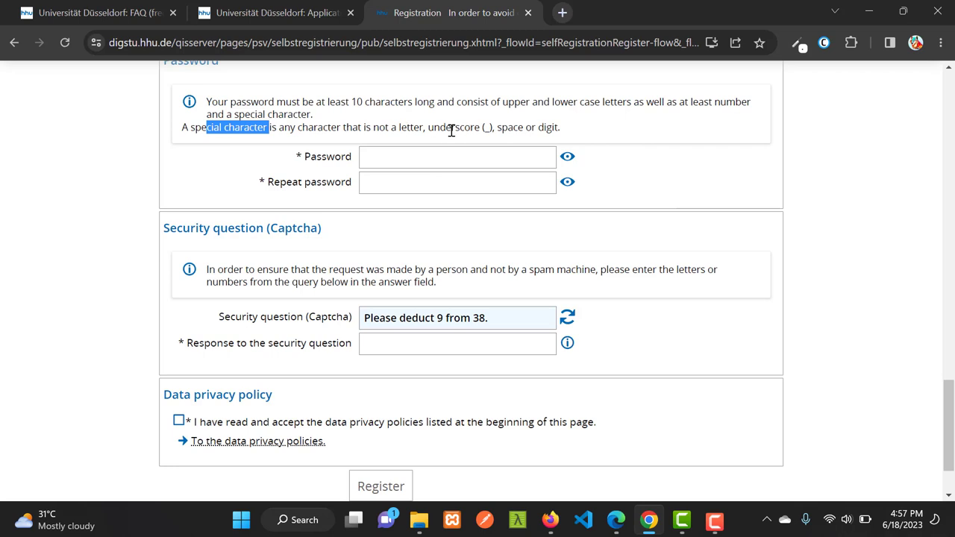
pyautogui.moveTo(451, 128); pyautogui.dragTo(268, 128)
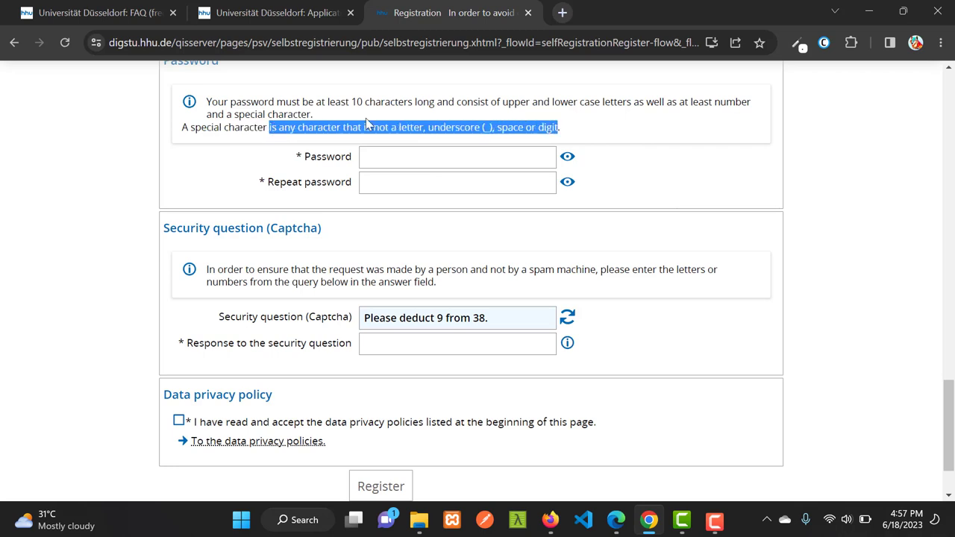
pyautogui.moveTo(345, 102); pyautogui.dragTo(431, 103)
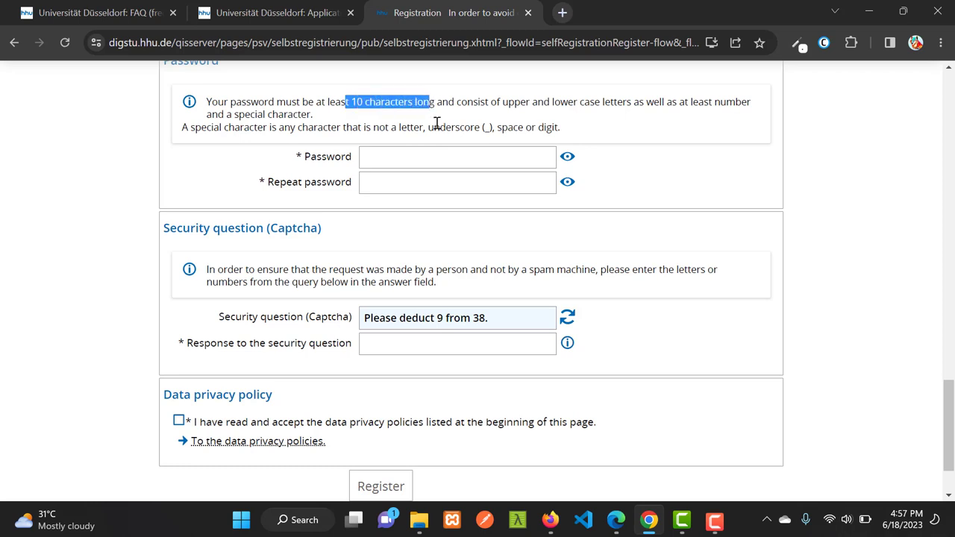
pyautogui.click(399, 162)
pyautogui.click(368, 181)
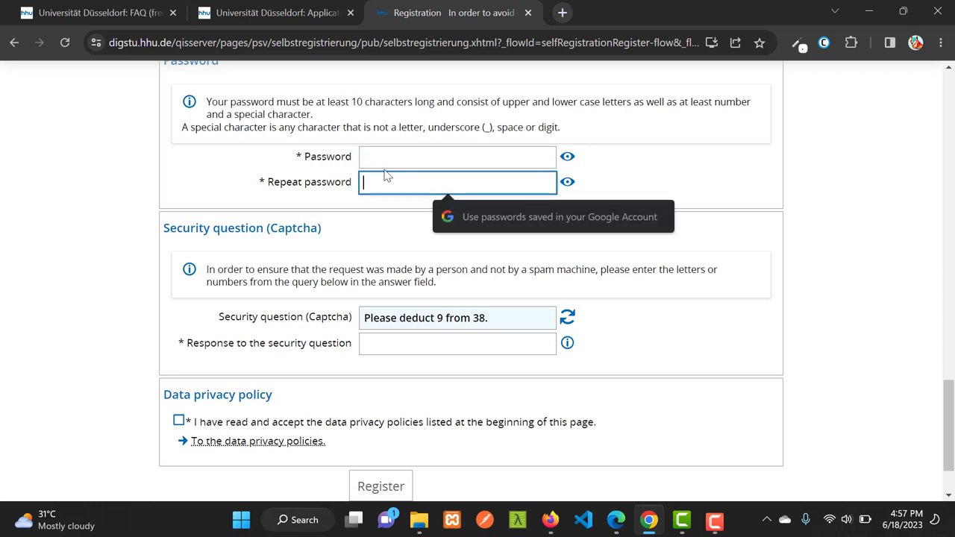
pyautogui.scroll(-1, 373, 181)
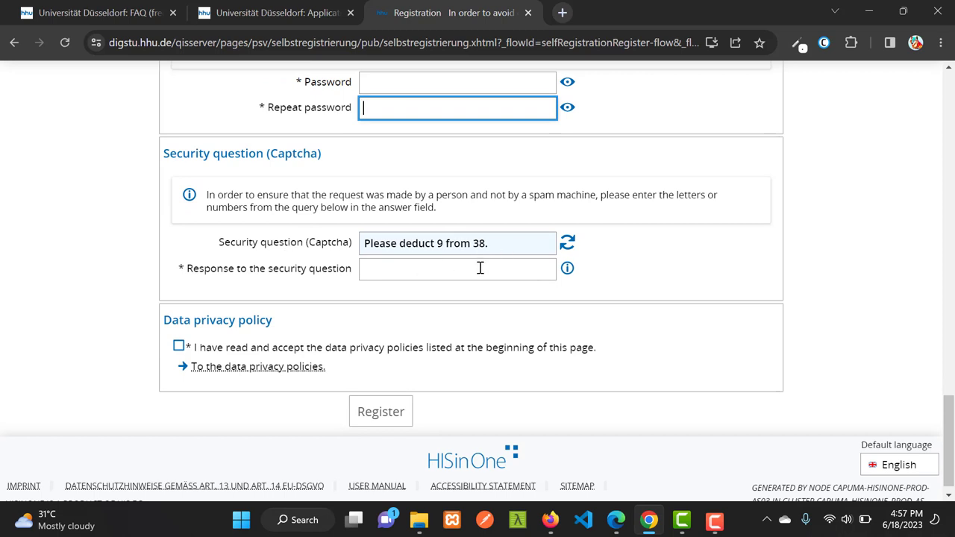
pyautogui.scroll(-1, 477, 267)
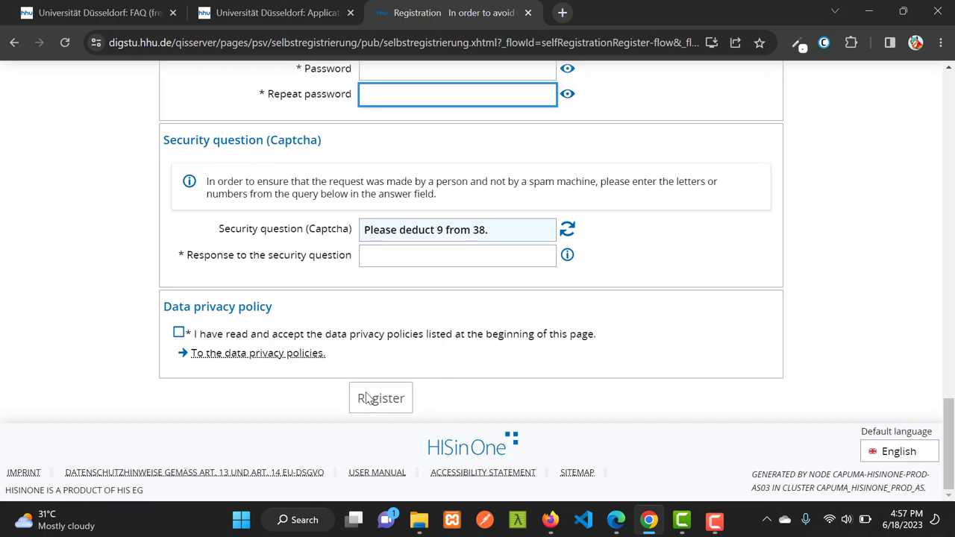
pyautogui.scroll(8, 401, 378)
pyautogui.scroll(5, 515, 277)
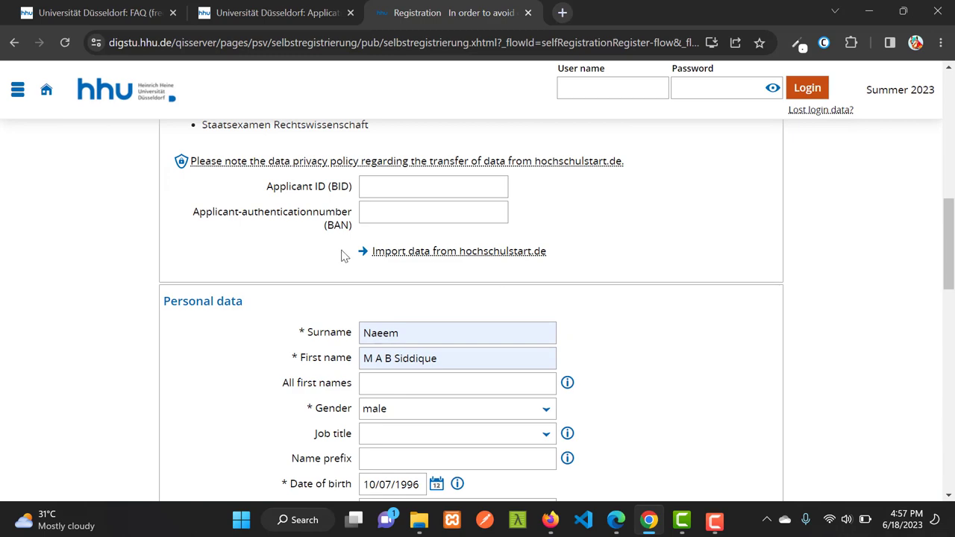
# Select the User name and Password fields in the top-right login bar
pyautogui.scroll(10, 576, 199)
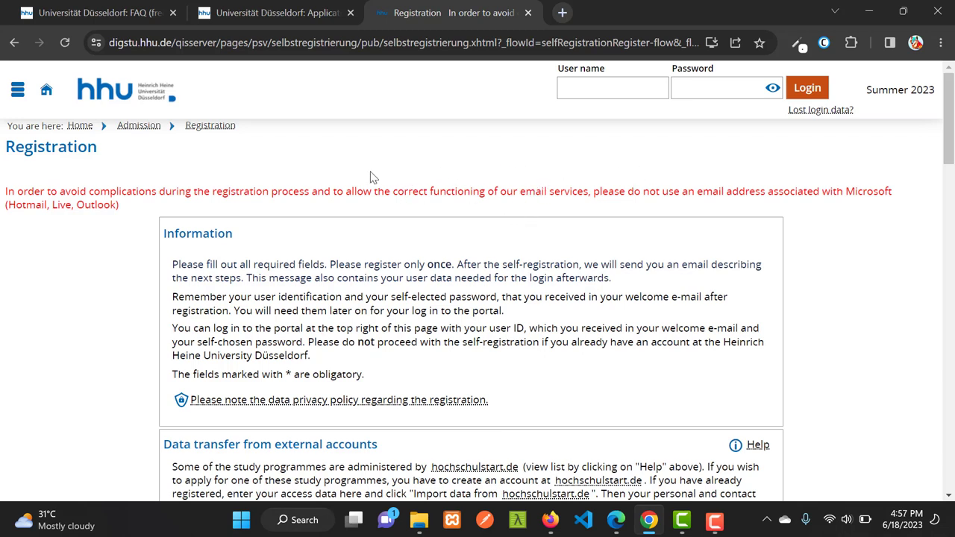
pyautogui.click(599, 88)
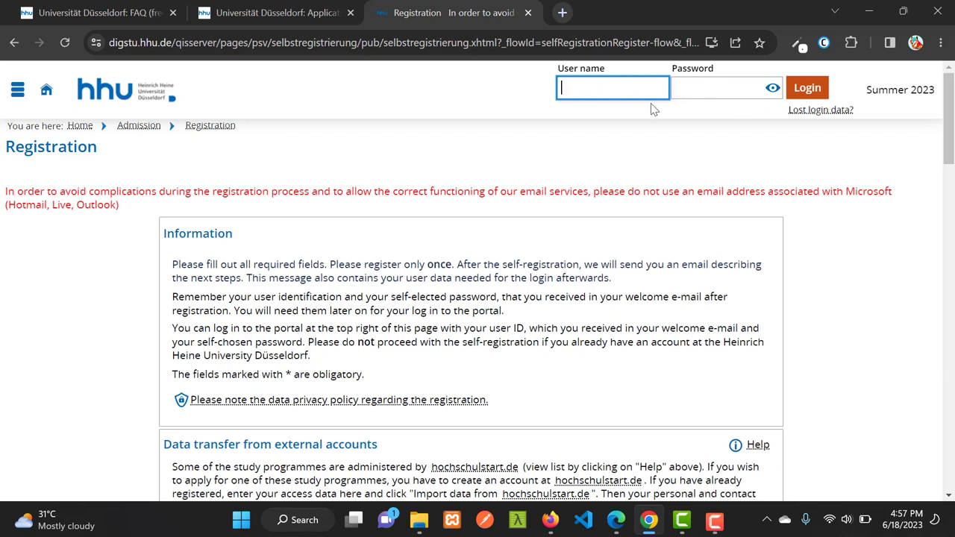
pyautogui.click(707, 90)
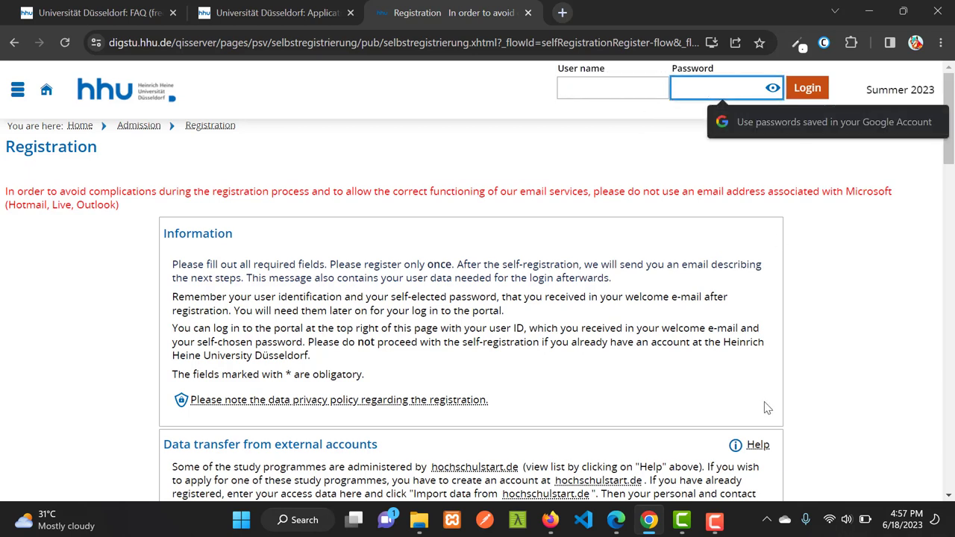
pyautogui.click(714, 524)
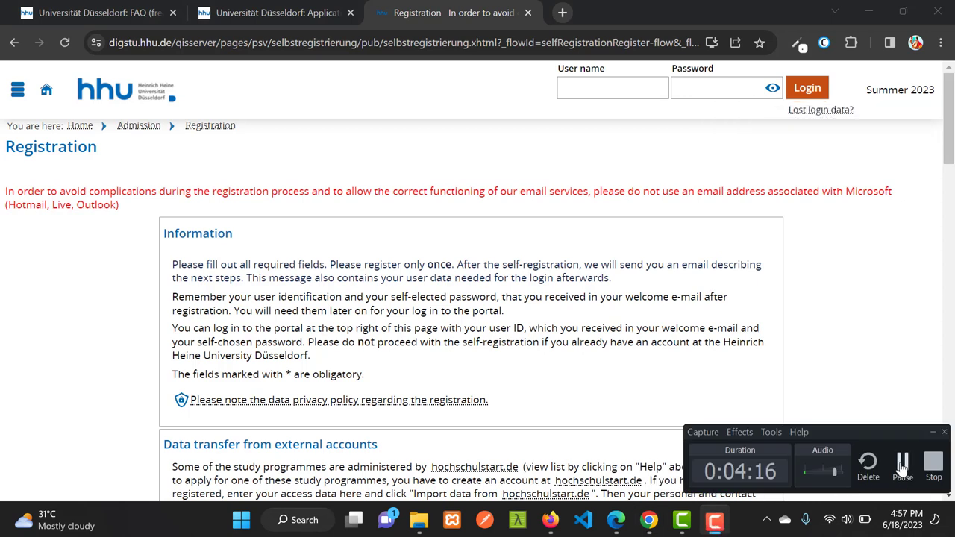
pyautogui.click(901, 460)
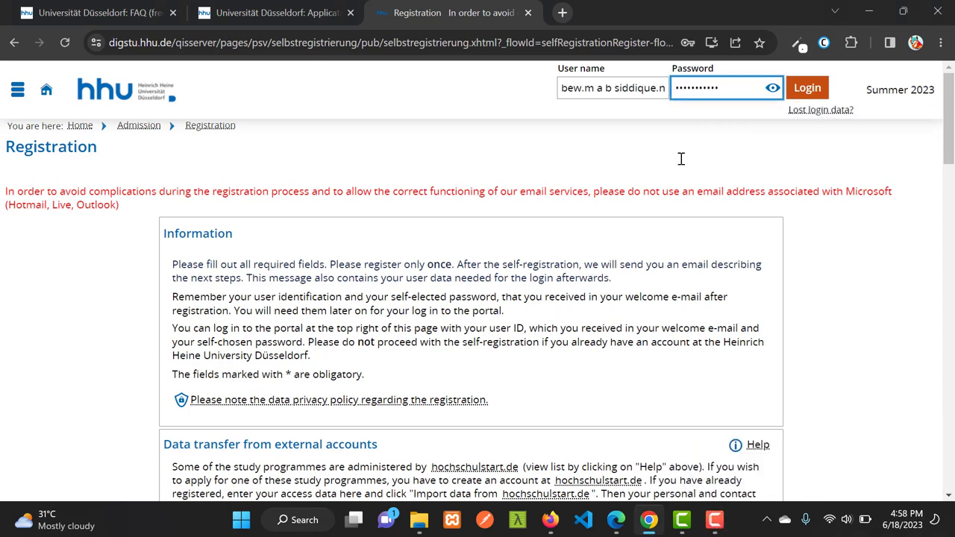
# Log in, dismiss the translate offer, and view the existing Master AI application
pyautogui.click(816, 88)
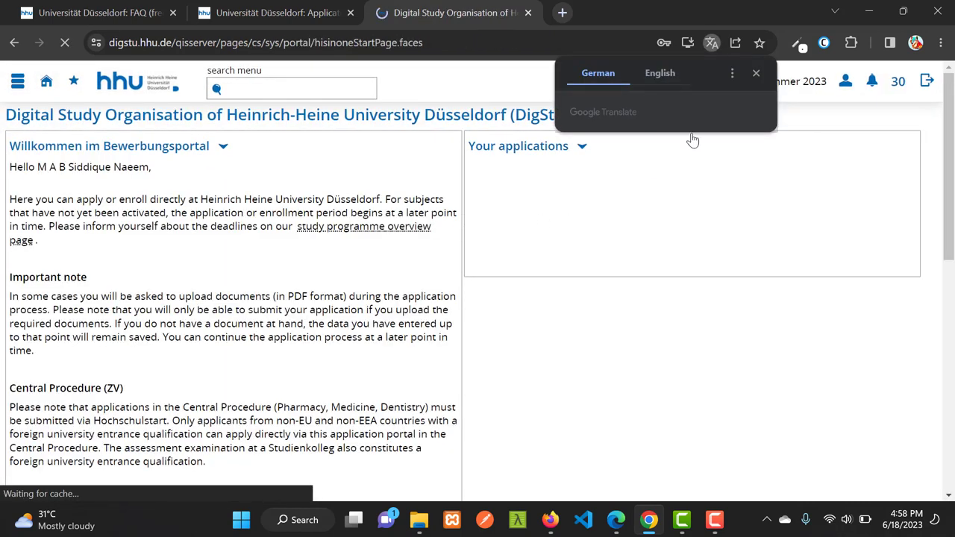
pyautogui.click(757, 74)
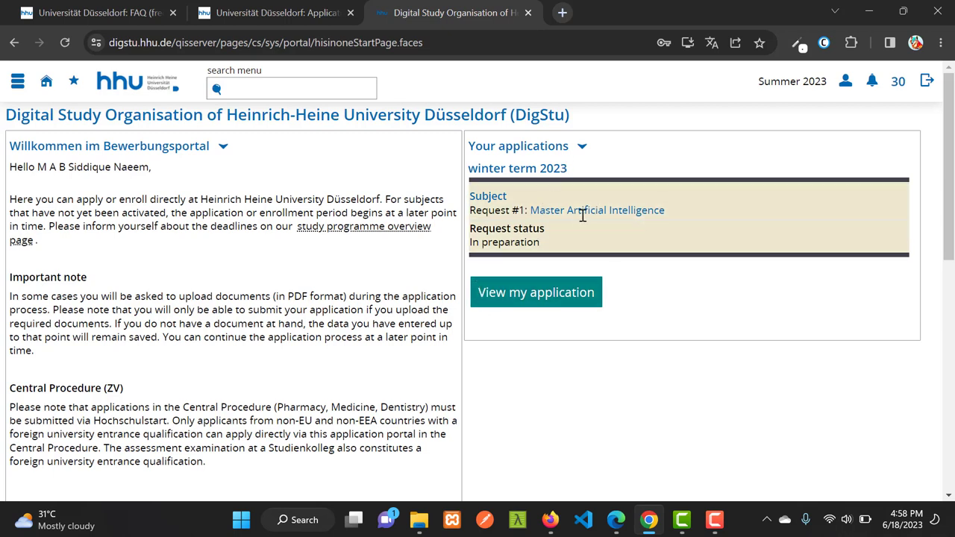
pyautogui.click(543, 295)
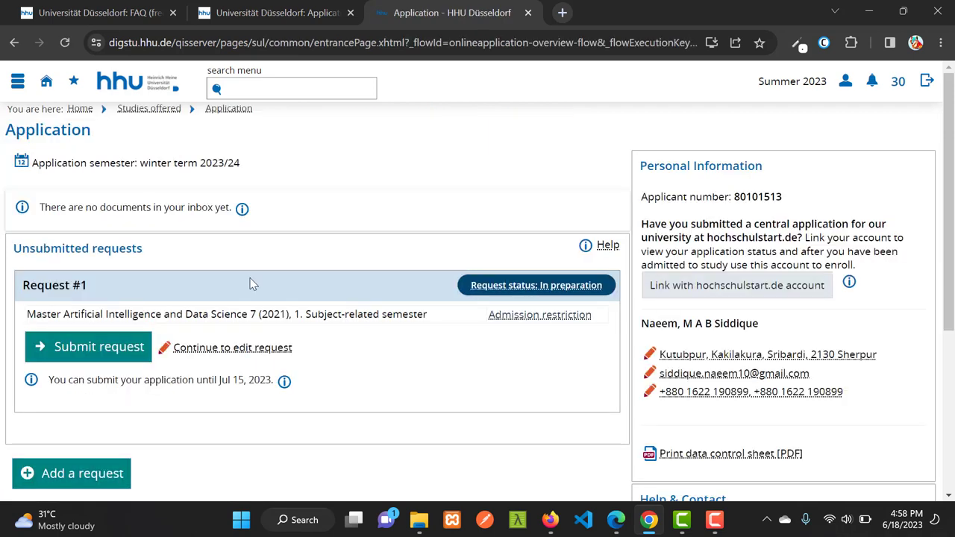
# Request Master, Artificial Intelligence, starting in the 1. Subject-related semester, and proceed with Next
pyautogui.scroll(-3, 253, 276)
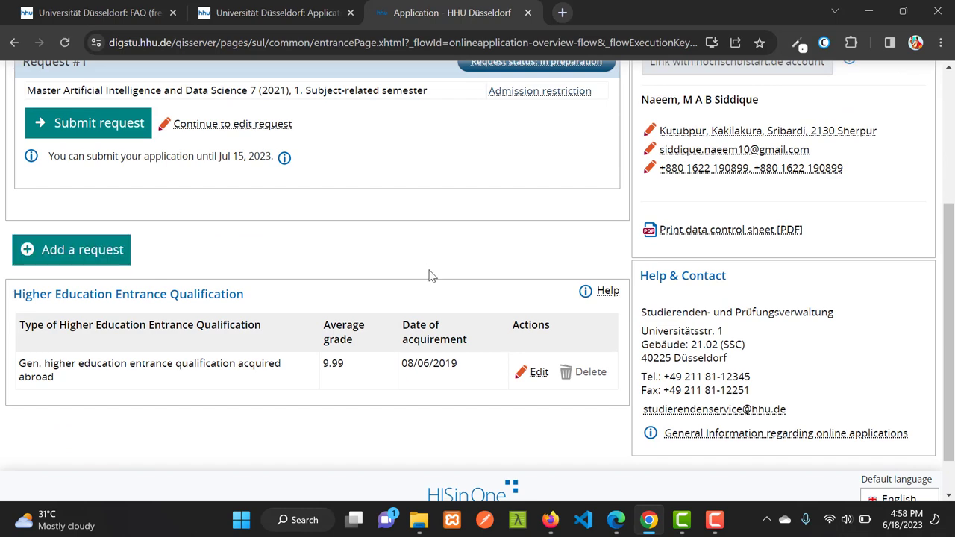
pyautogui.scroll(3, 447, 281)
pyautogui.scroll(-2, 242, 261)
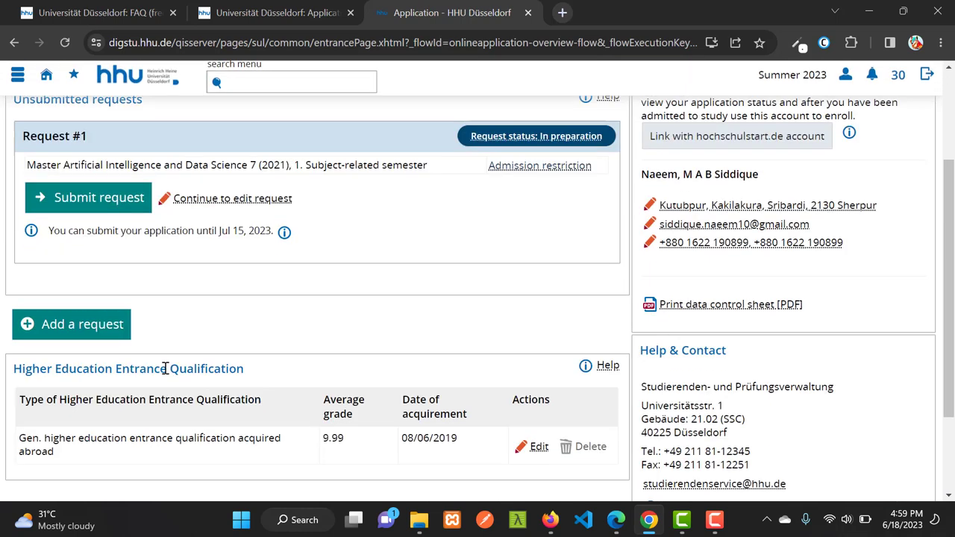
pyautogui.click(119, 325)
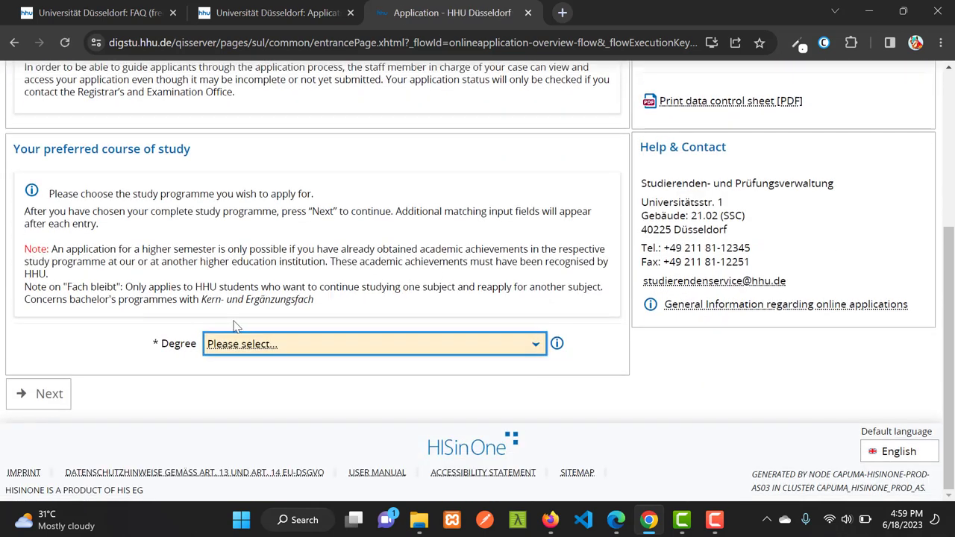
pyautogui.click(326, 349)
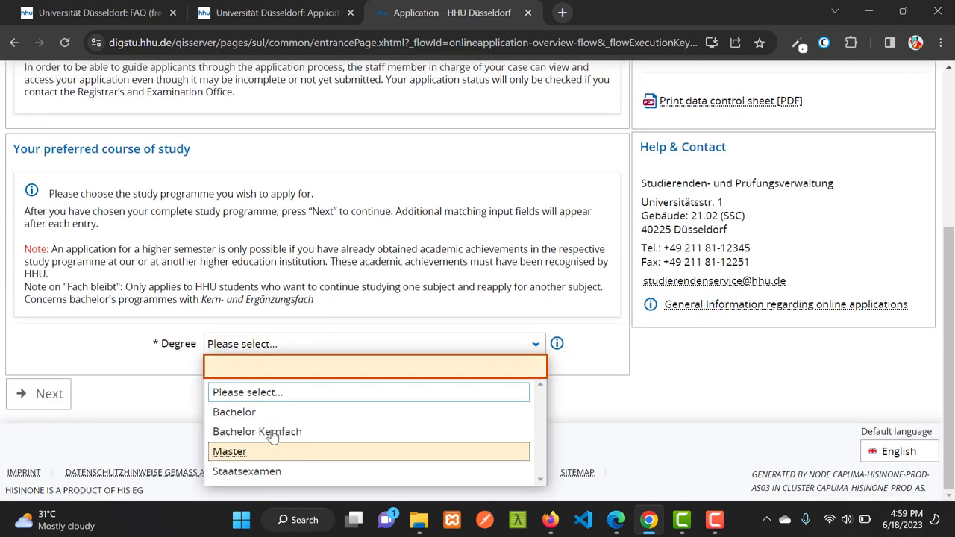
pyautogui.click(241, 452)
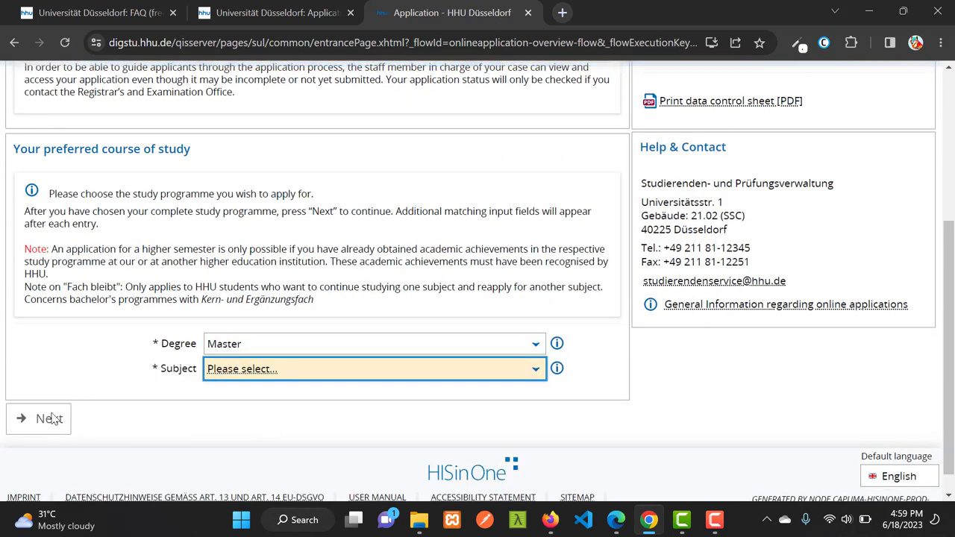
pyautogui.click(316, 369)
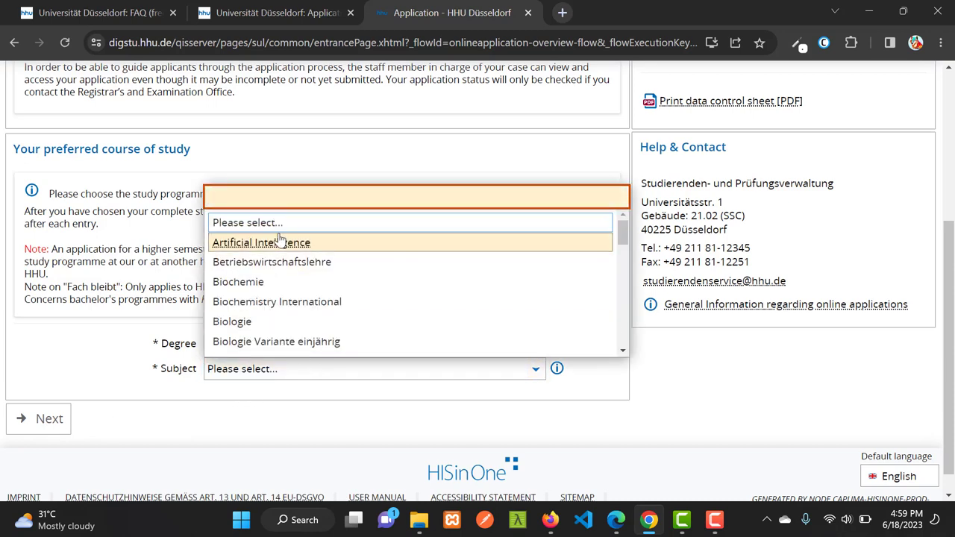
pyautogui.click(279, 242)
pyautogui.scroll(-2, 228, 306)
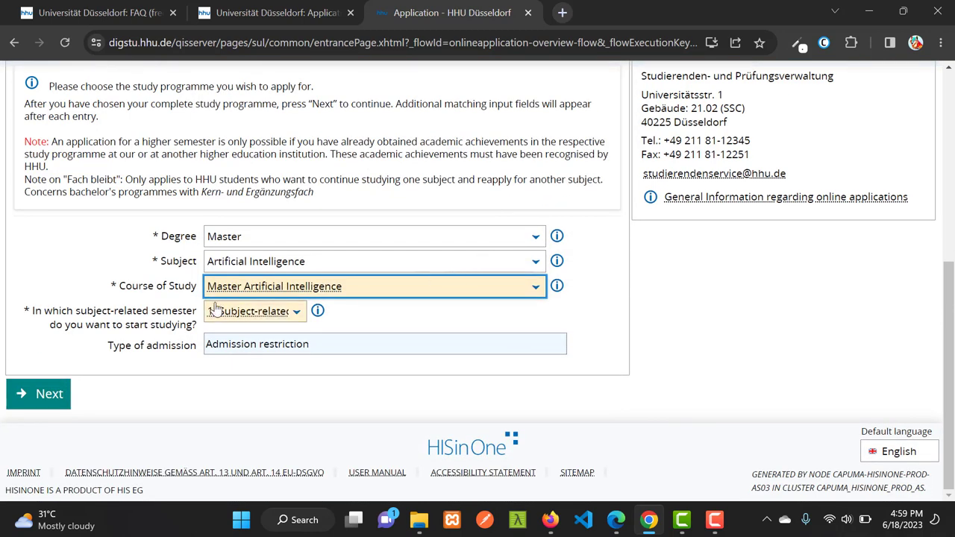
pyautogui.click(268, 312)
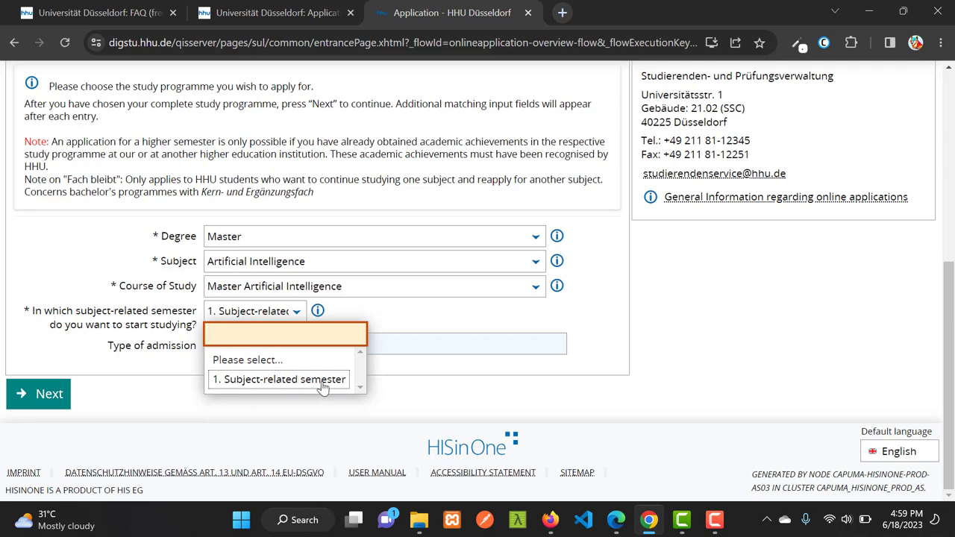
pyautogui.click(371, 315)
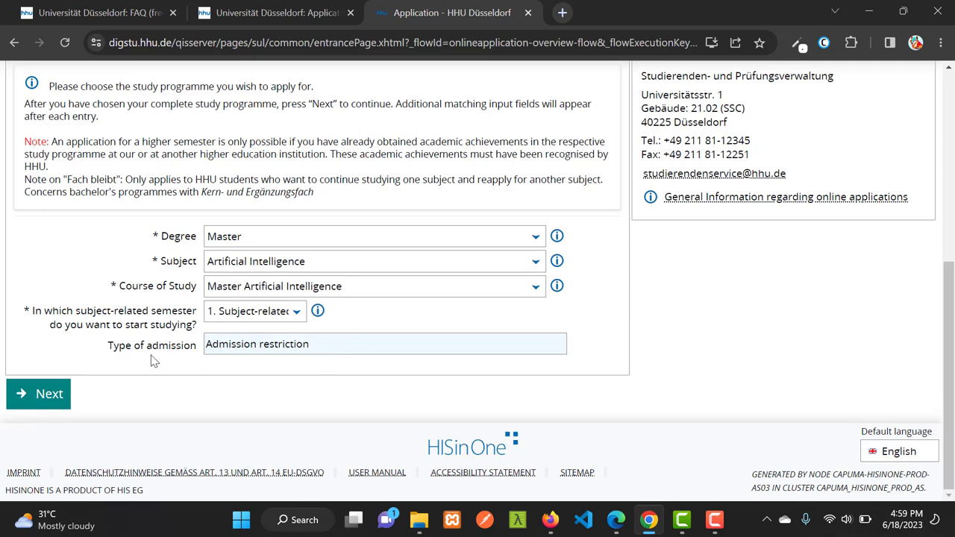
pyautogui.click(57, 402)
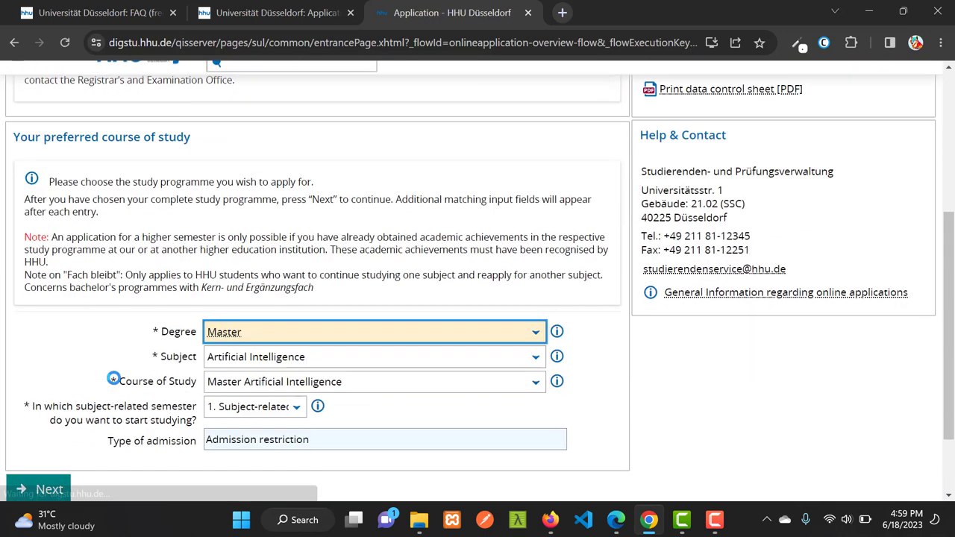
pyautogui.scroll(-2, 223, 358)
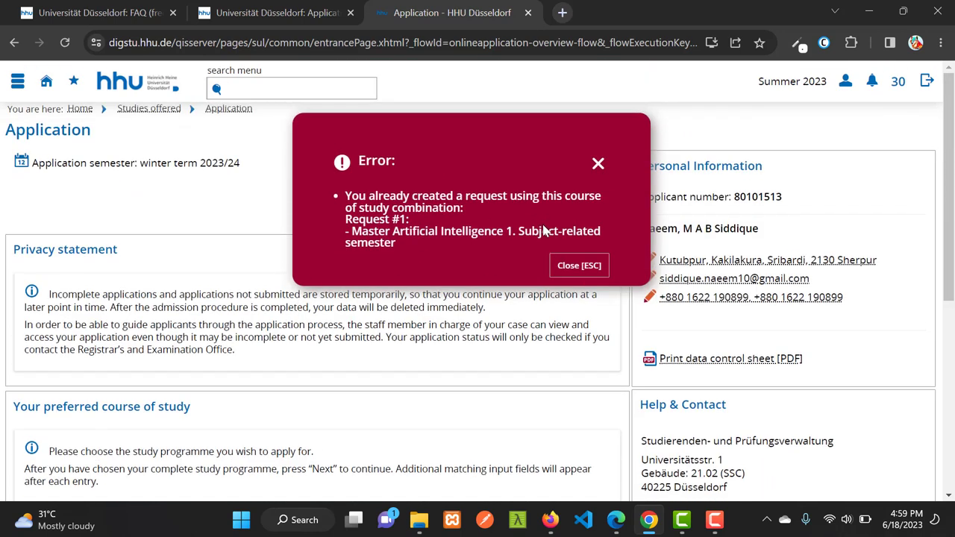
# Close the duplicate-request error and return via the Studies offered breadcrumb
pyautogui.click(579, 270)
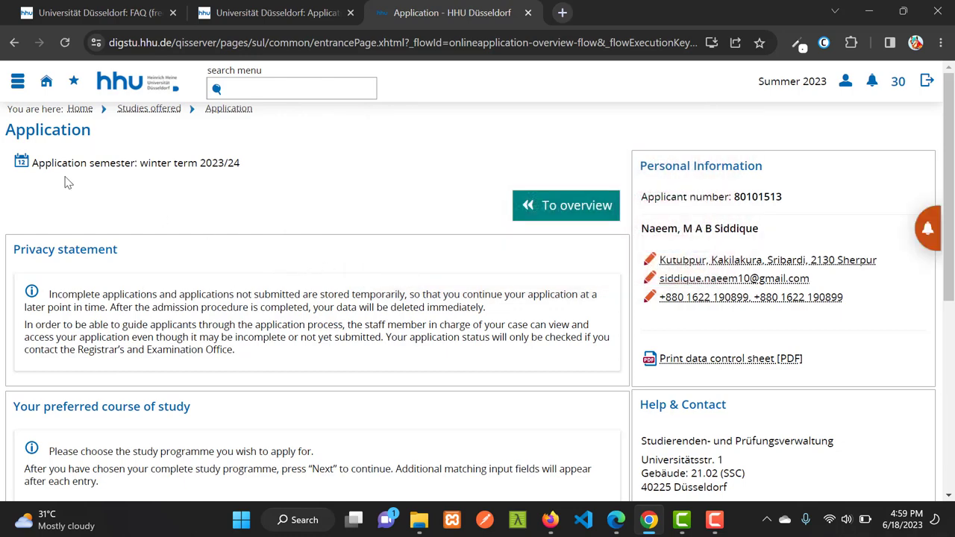
pyautogui.scroll(-5, 517, 249)
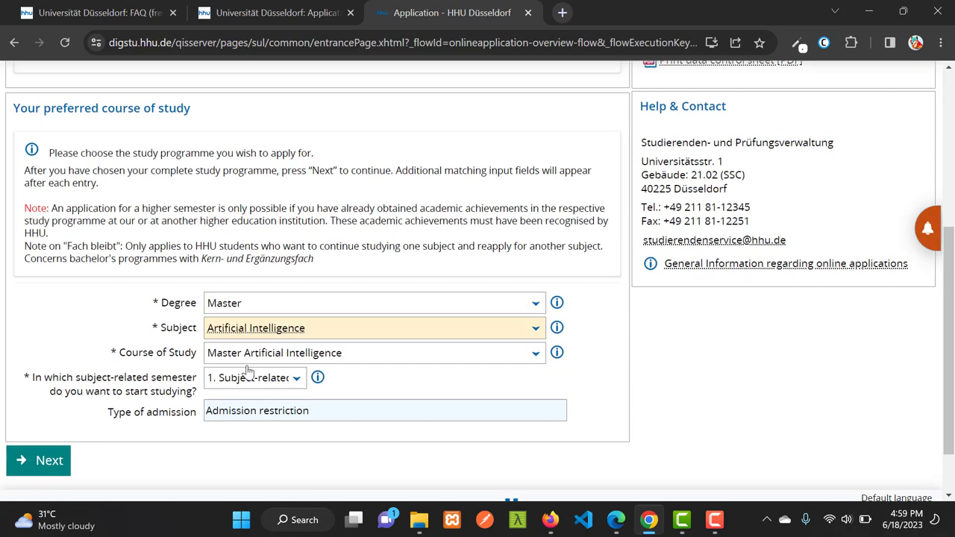
pyautogui.scroll(5, 190, 328)
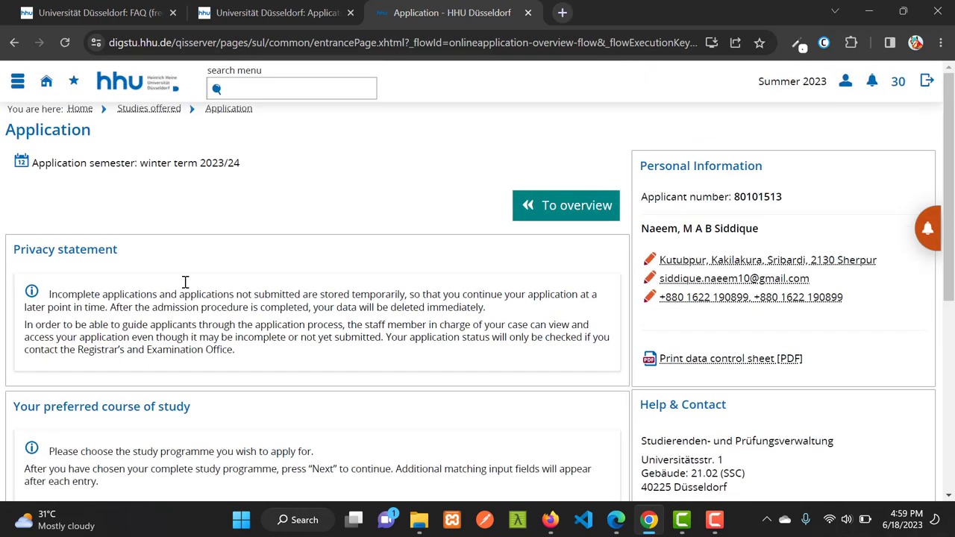
pyautogui.click(149, 109)
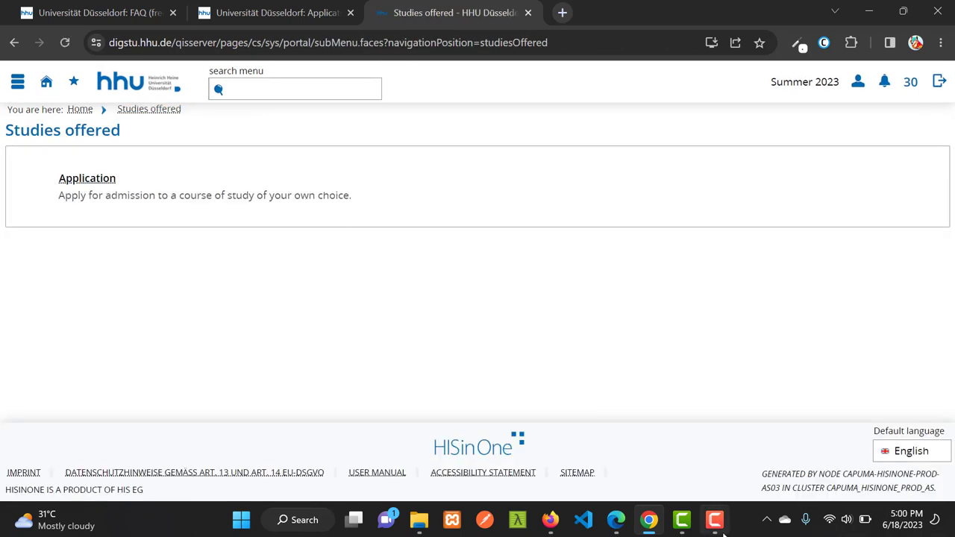
pyautogui.click(714, 520)
pyautogui.click(898, 464)
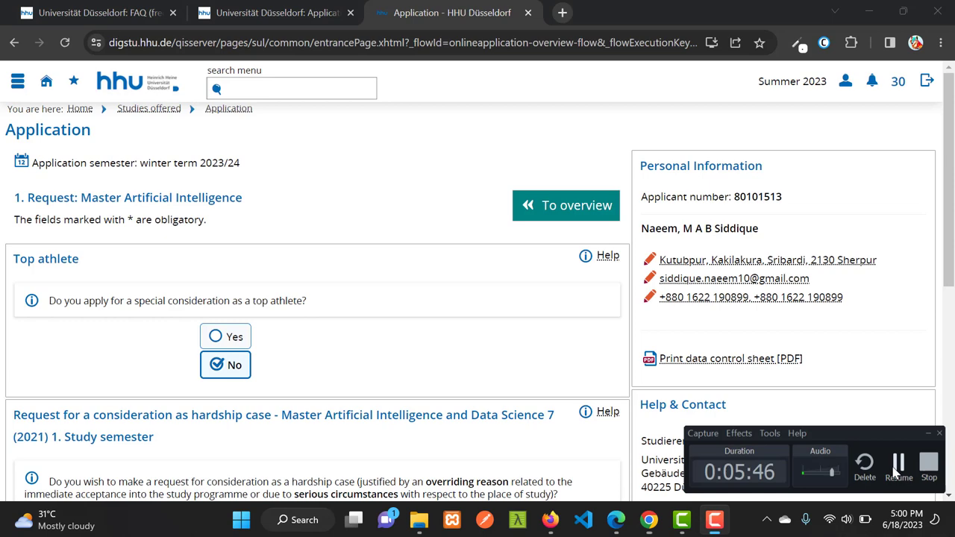
pyautogui.click(898, 464)
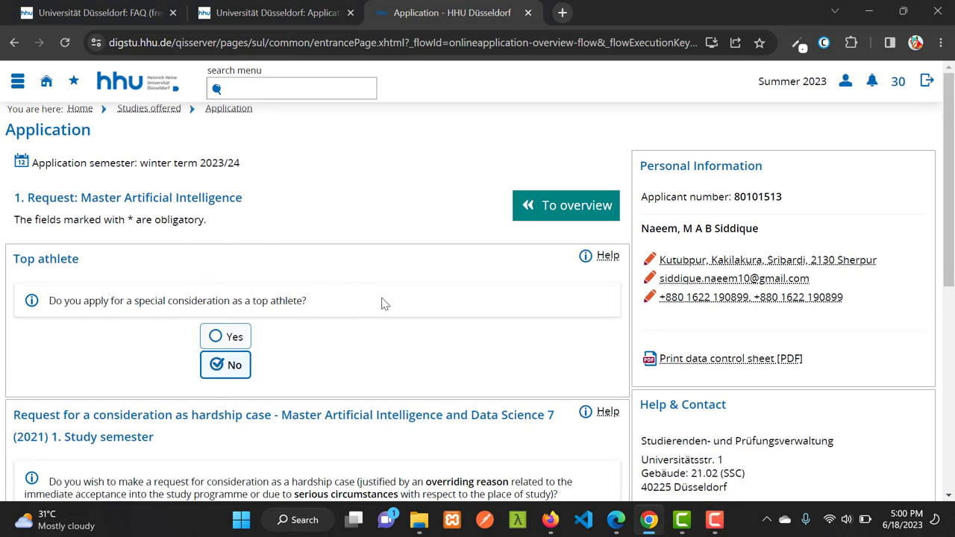
# Reopen the request and review the top-athlete and hardship questions, leaving them at No and unchecked
pyautogui.scroll(-1, 440, 306)
pyautogui.scroll(-2, 440, 306)
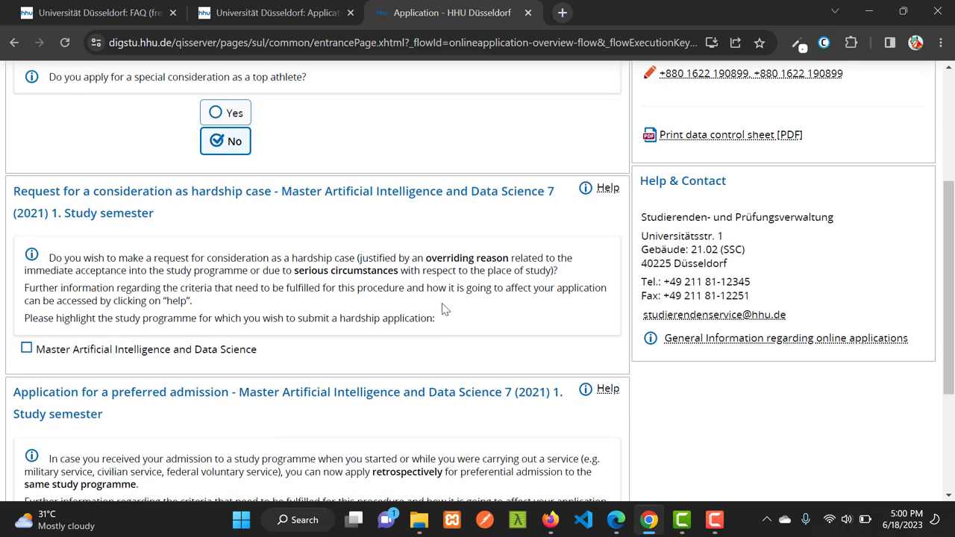
pyautogui.scroll(1, 425, 312)
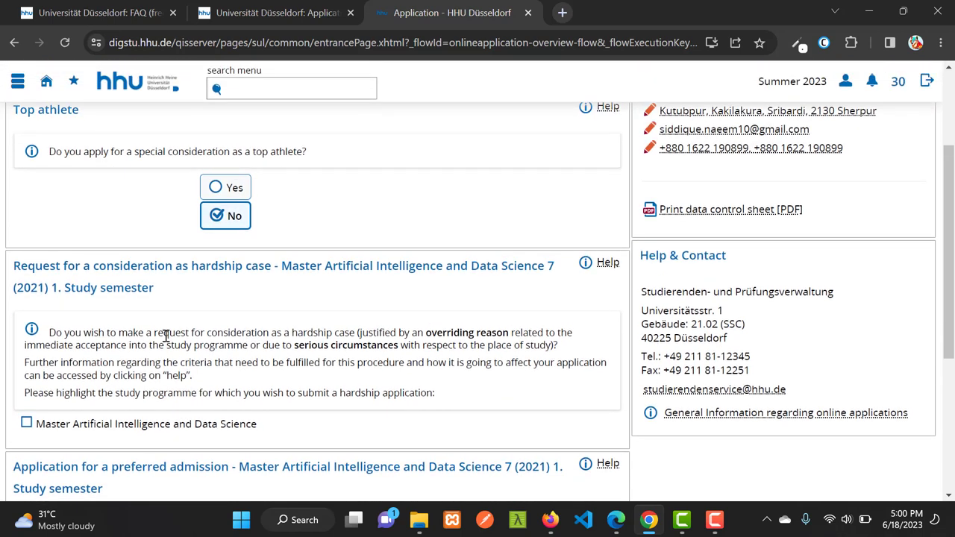
pyautogui.scroll(-2, 166, 336)
pyautogui.scroll(-1, 206, 420)
pyautogui.scroll(3, 247, 390)
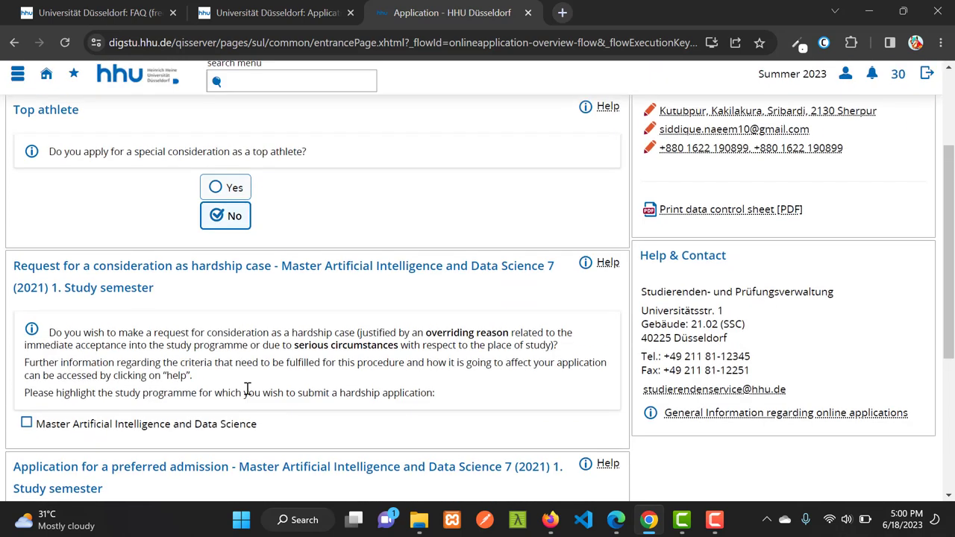
pyautogui.scroll(2, 247, 390)
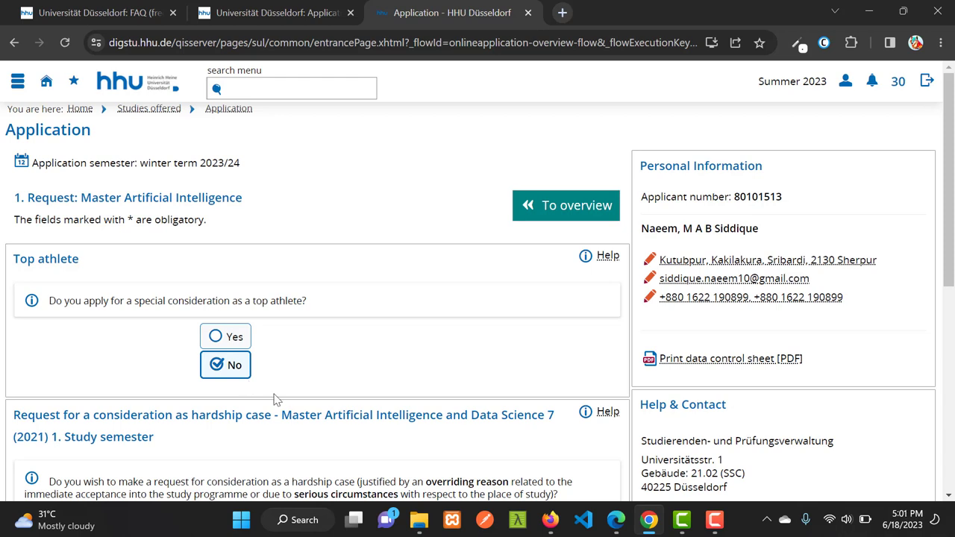
pyautogui.scroll(-1, 336, 312)
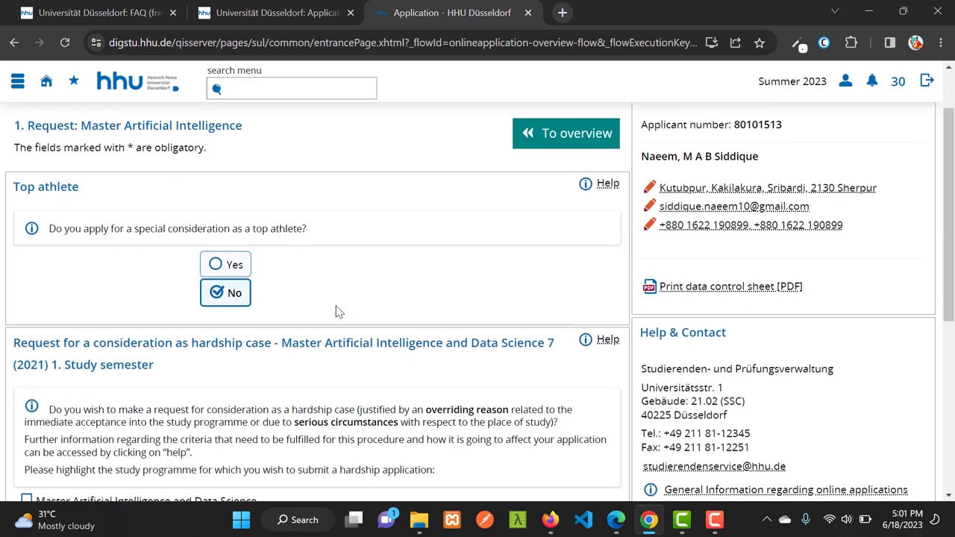
pyautogui.moveTo(714, 526)
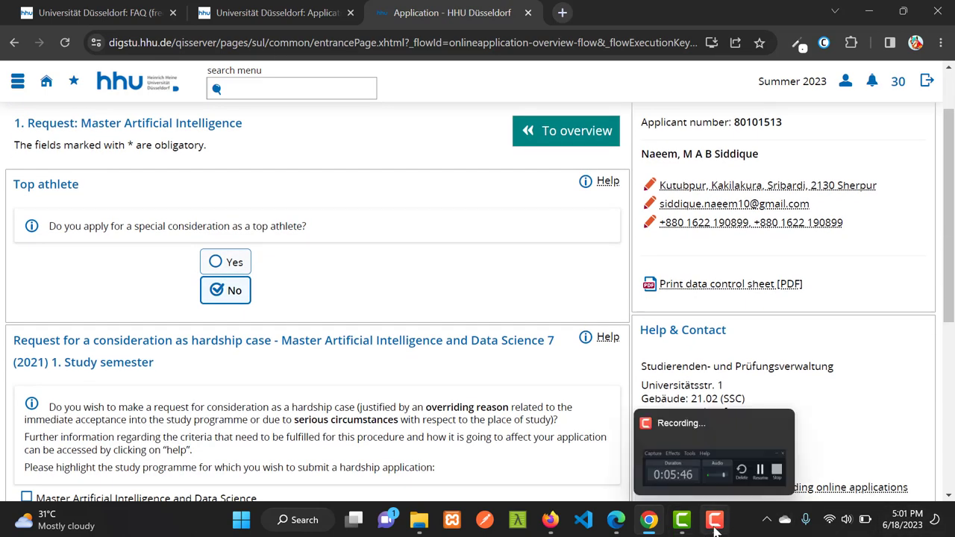
pyautogui.scroll(-4, 239, 314)
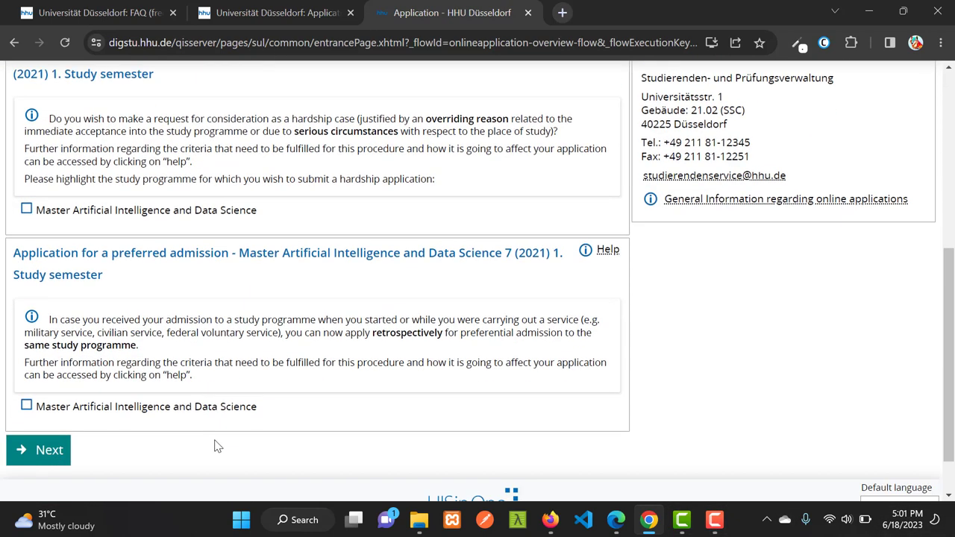
pyautogui.scroll(-1, 214, 446)
pyautogui.click(714, 520)
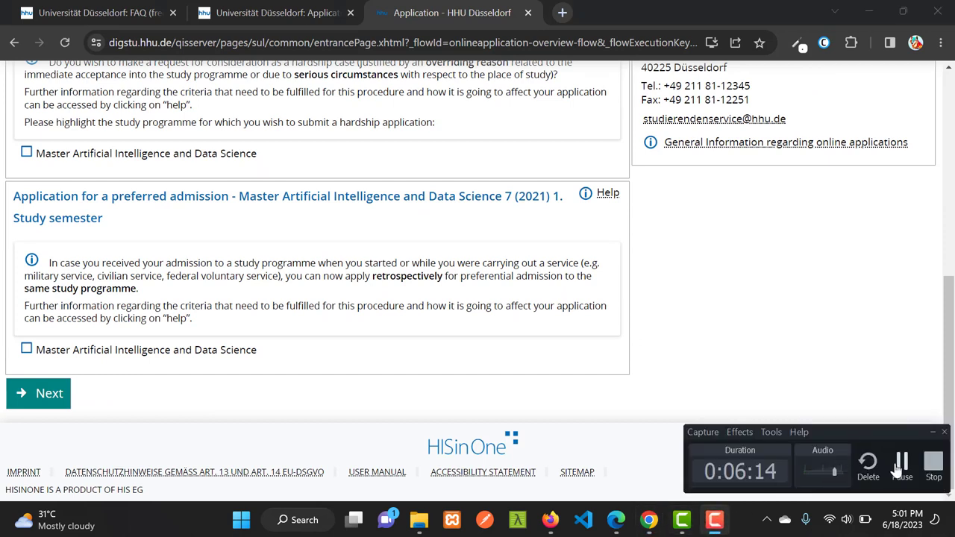
pyautogui.click(900, 464)
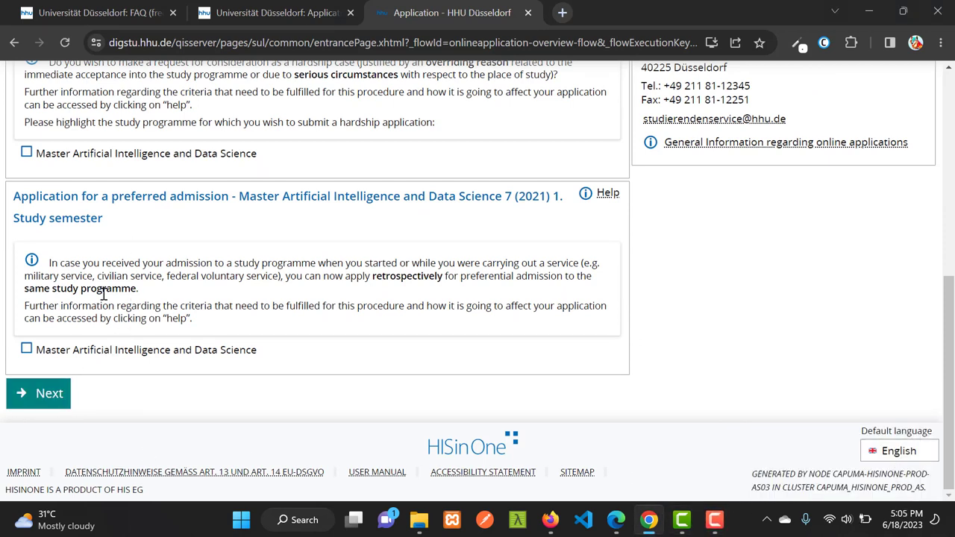
# Pass the special-consideration questions and read the Volunteer service note, keeping service at No
pyautogui.click(50, 397)
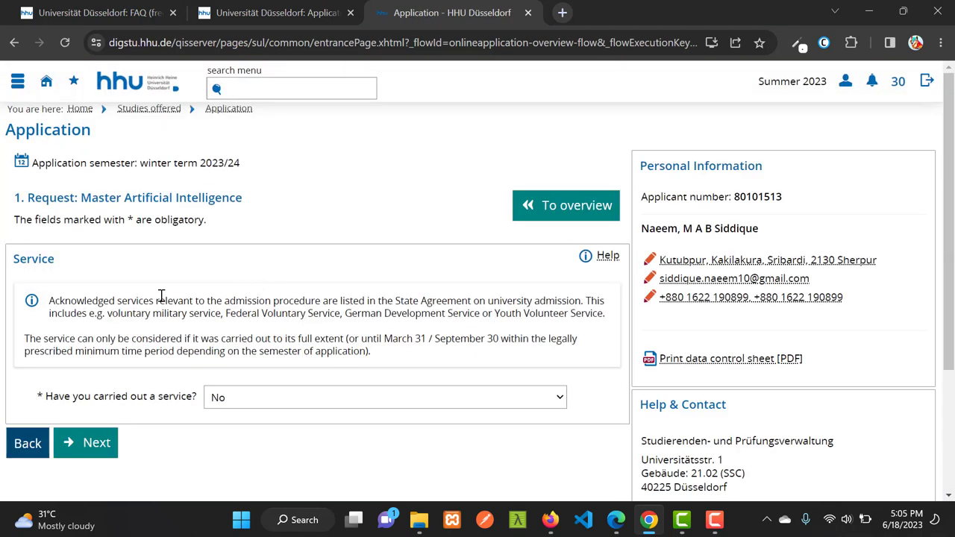
pyautogui.scroll(-2, 313, 327)
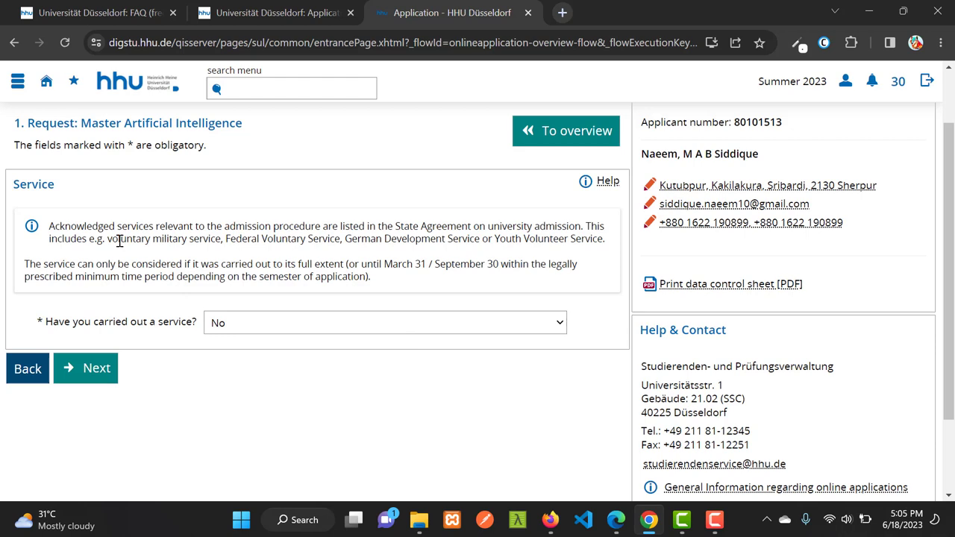
pyautogui.moveTo(119, 241); pyautogui.dragTo(469, 241)
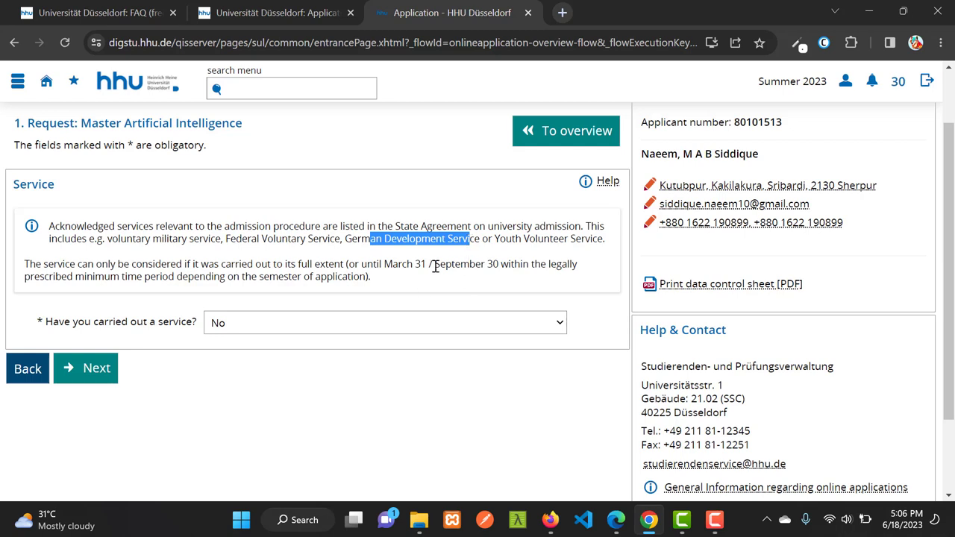
pyautogui.moveTo(529, 239); pyautogui.dragTo(573, 239)
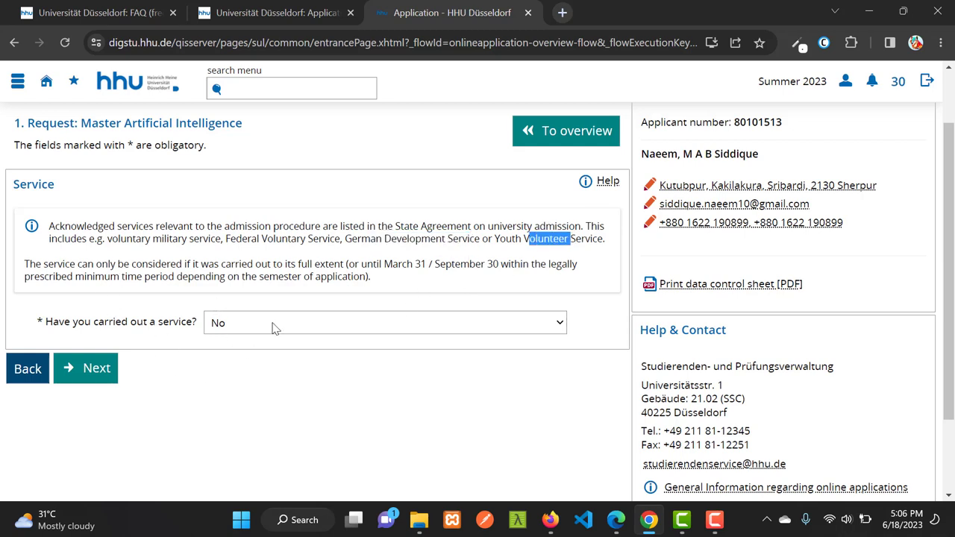
pyautogui.click(72, 367)
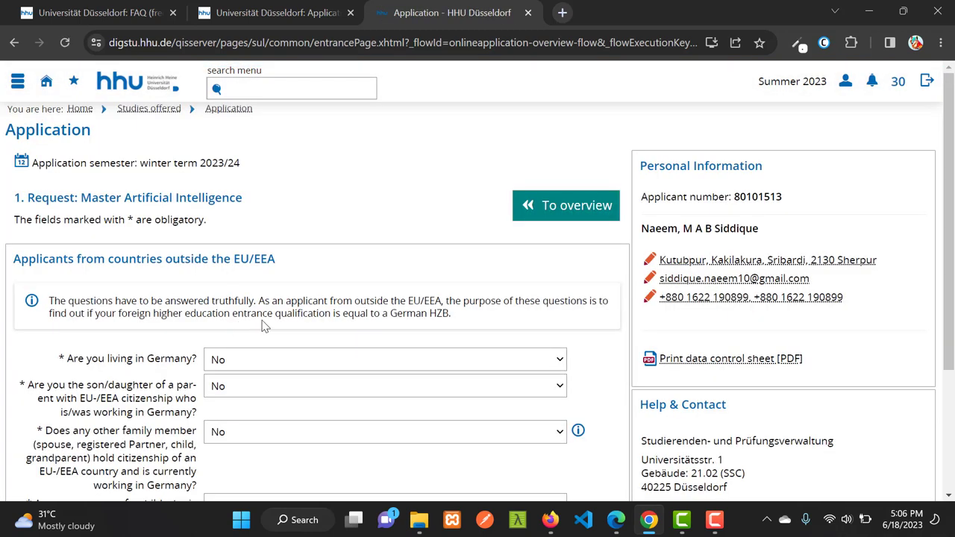
# Confirm all EU/EEA residence and family answers read No, then go to Next
pyautogui.scroll(-1, 291, 330)
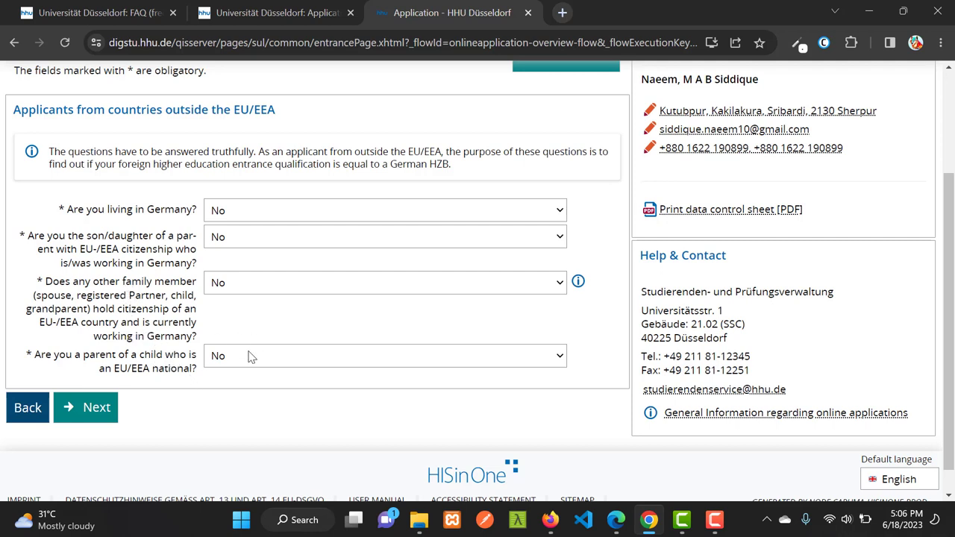
pyautogui.click(98, 412)
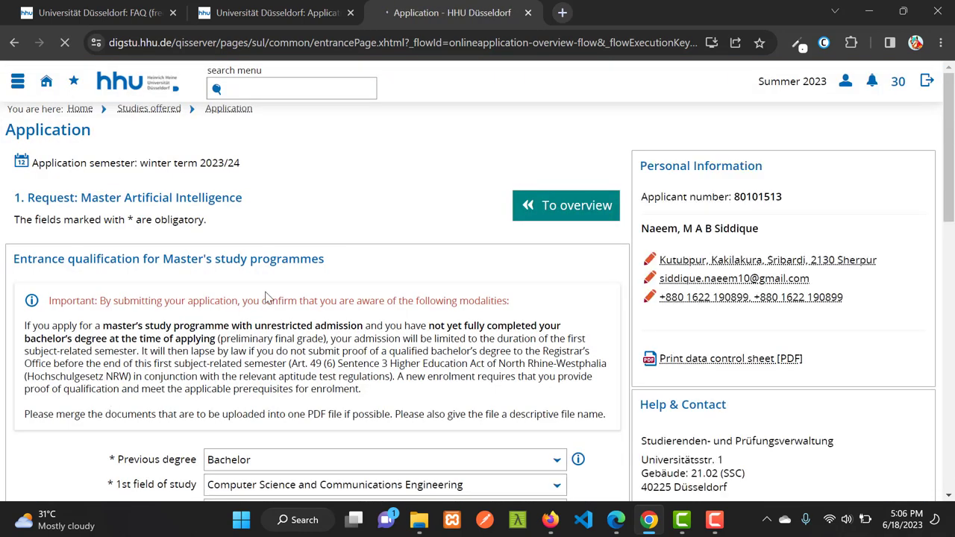
pyautogui.scroll(-3, 249, 328)
pyautogui.scroll(-2, 250, 328)
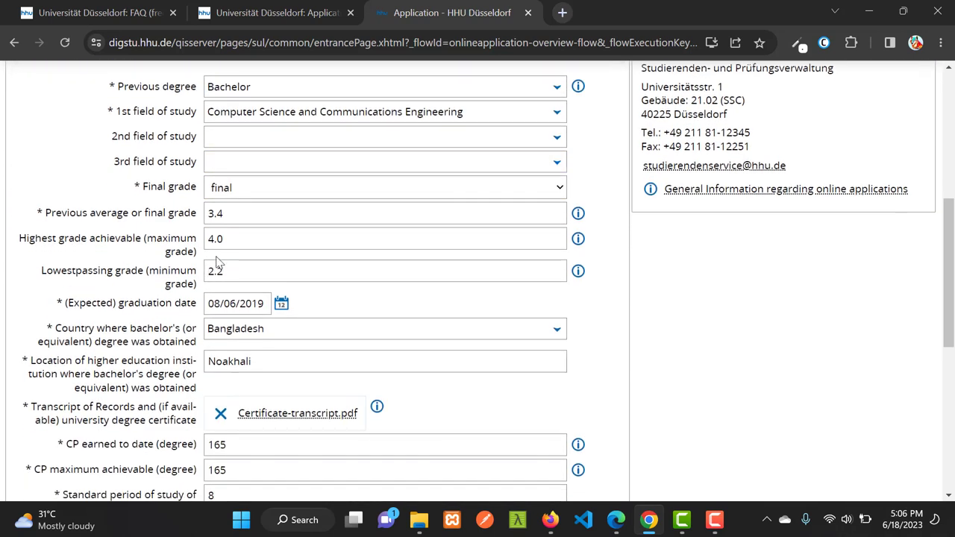
pyautogui.scroll(1, 246, 262)
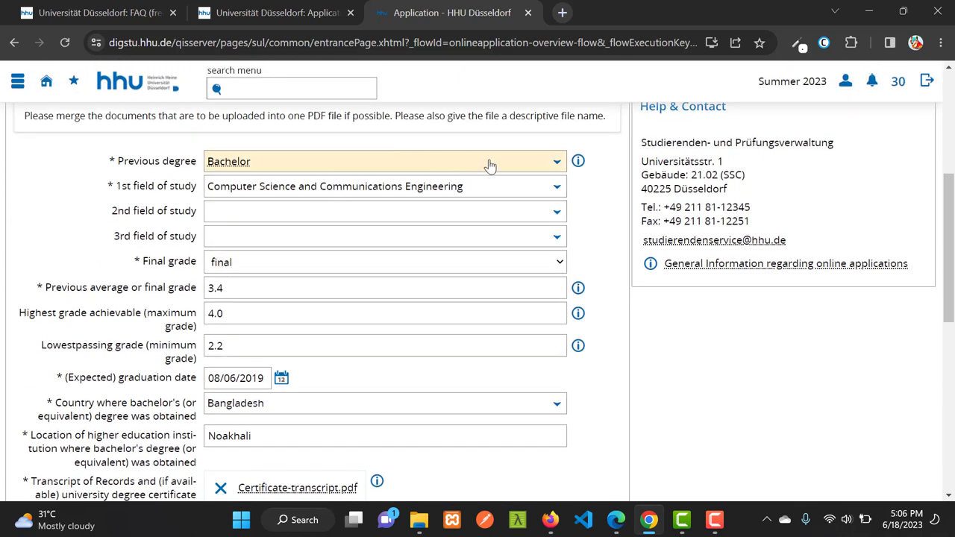
pyautogui.click(448, 165)
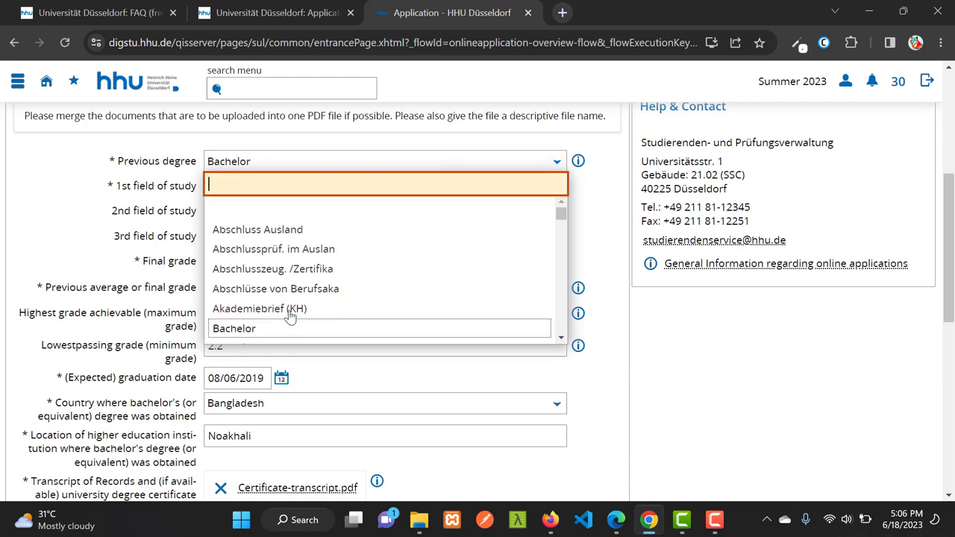
pyautogui.scroll(-2, 291, 313)
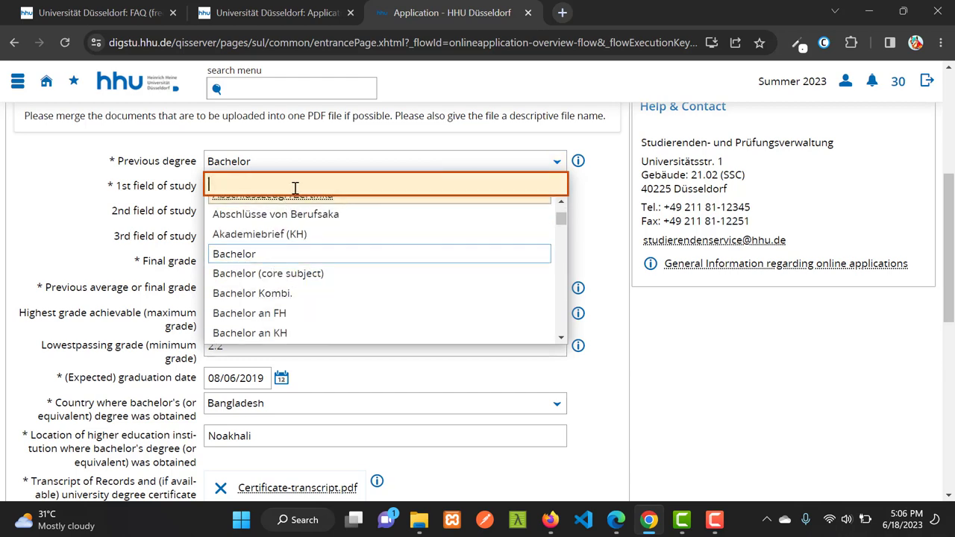
pyautogui.click(303, 164)
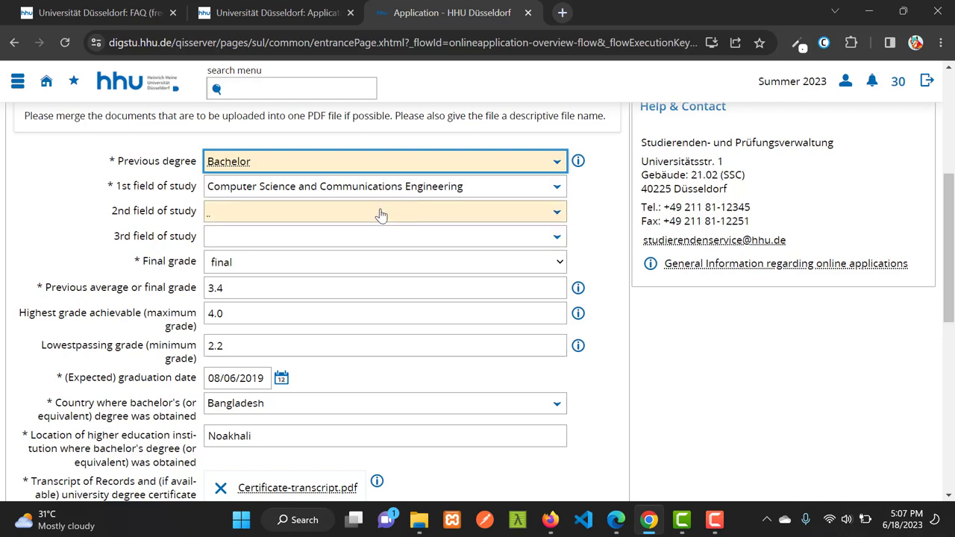
pyautogui.scroll(-2, 347, 242)
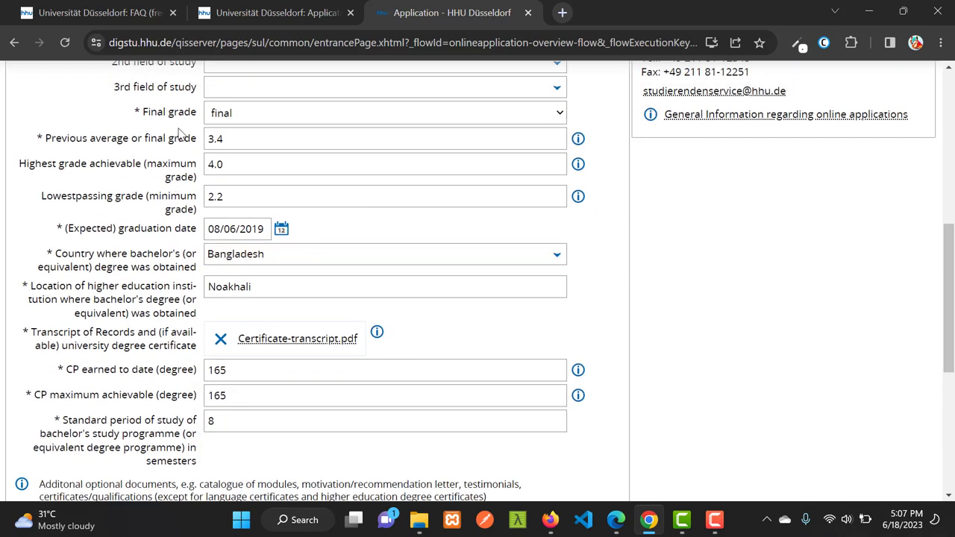
pyautogui.click(358, 120)
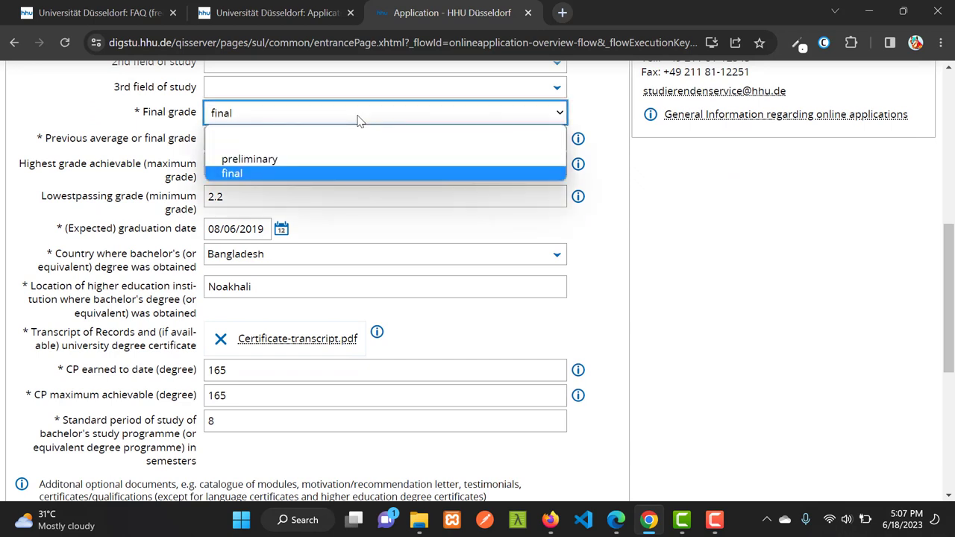
pyautogui.click(356, 122)
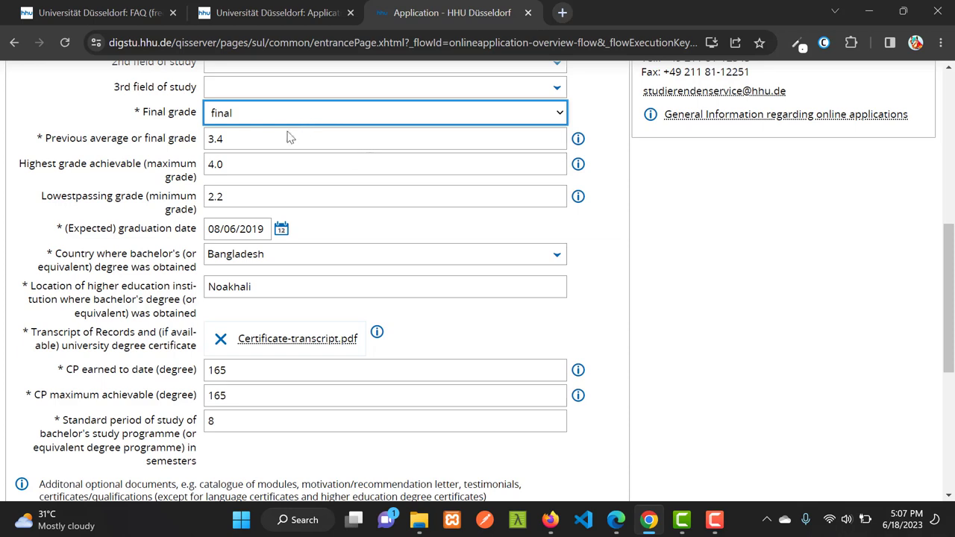
pyautogui.click(252, 119)
pyautogui.click(271, 122)
pyautogui.click(260, 164)
pyautogui.doubleClick(260, 164)
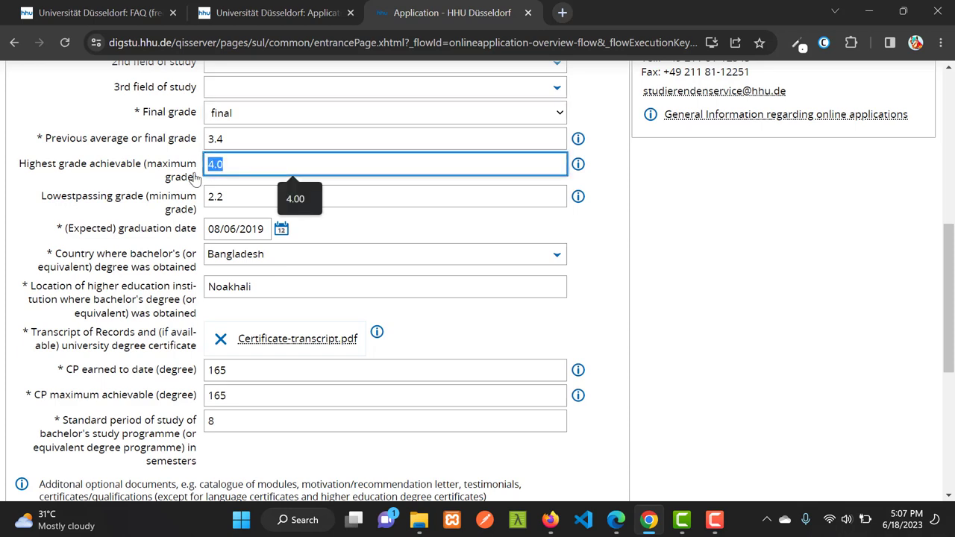
pyautogui.click(253, 197)
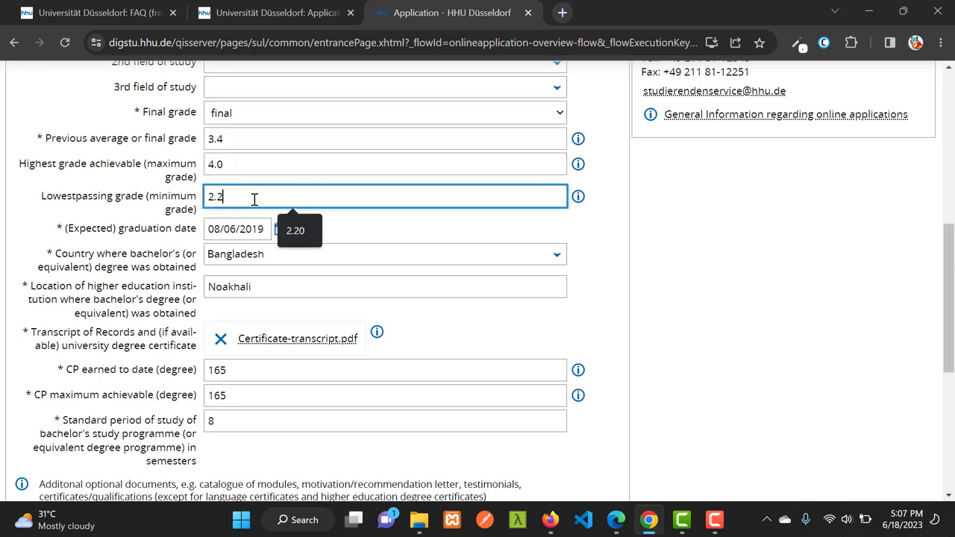
pyautogui.doubleClick(241, 166)
pyautogui.click(251, 198)
pyautogui.scroll(-1, 280, 199)
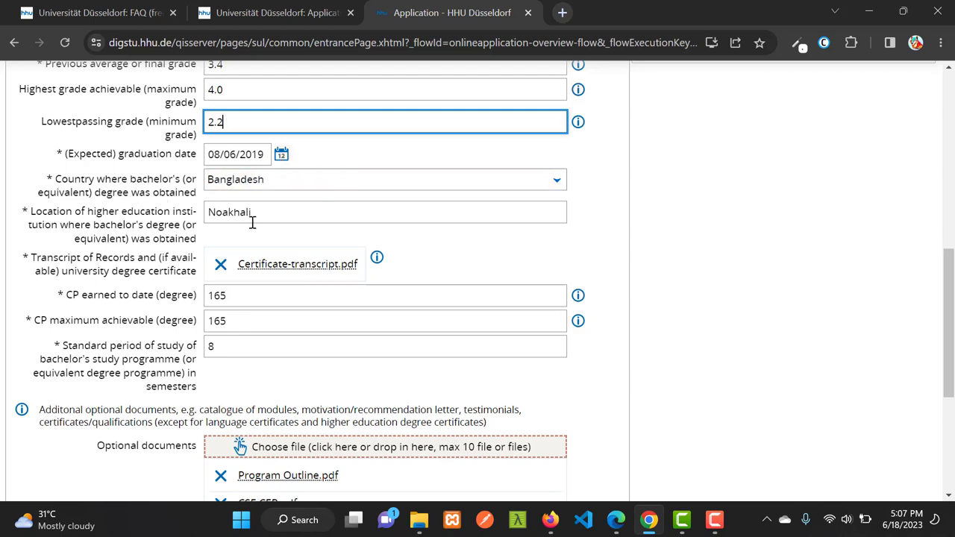
# Review the programme details: 165 maximum credit points and an 8-semester standard study period
pyautogui.scroll(-1, 292, 211)
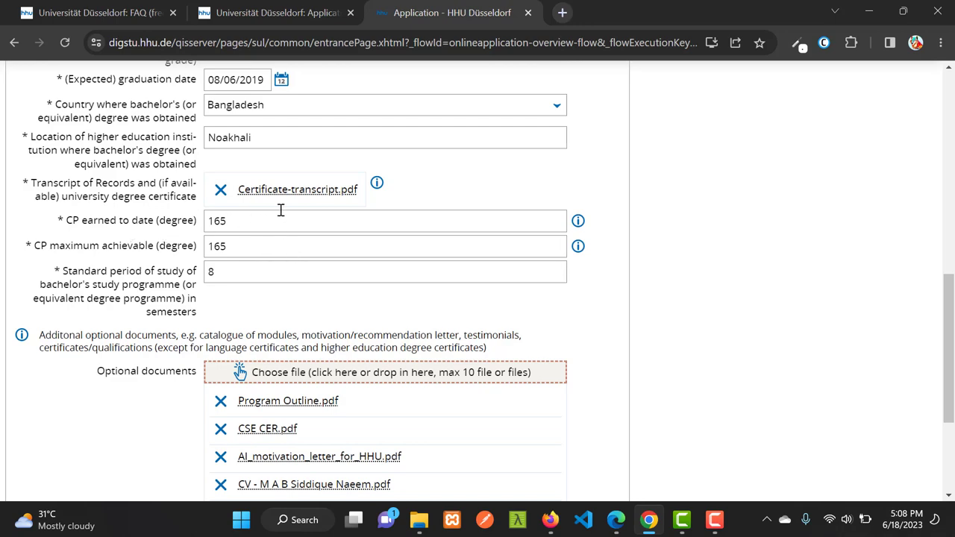
pyautogui.scroll(-1, 287, 220)
pyautogui.scroll(1, 307, 255)
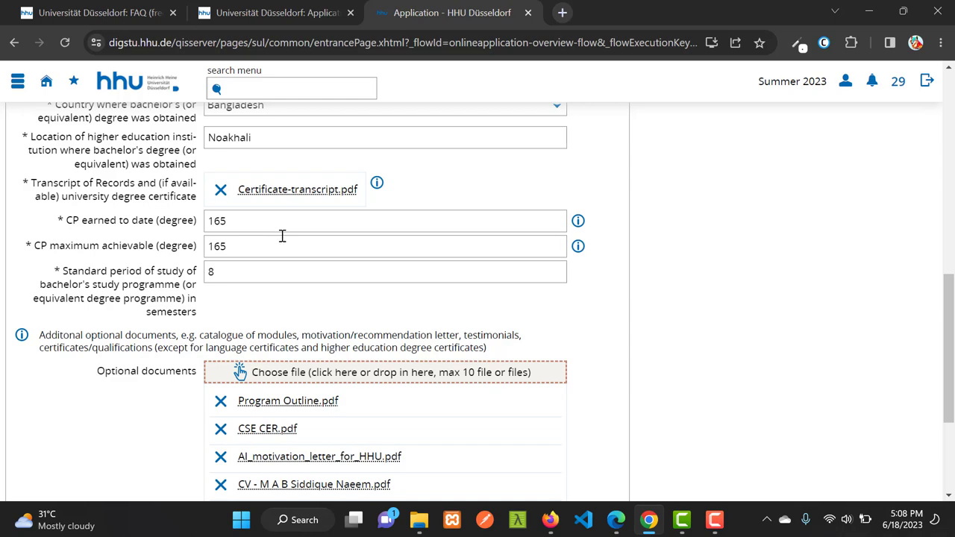
pyautogui.scroll(1, 282, 236)
pyautogui.scroll(-1, 275, 261)
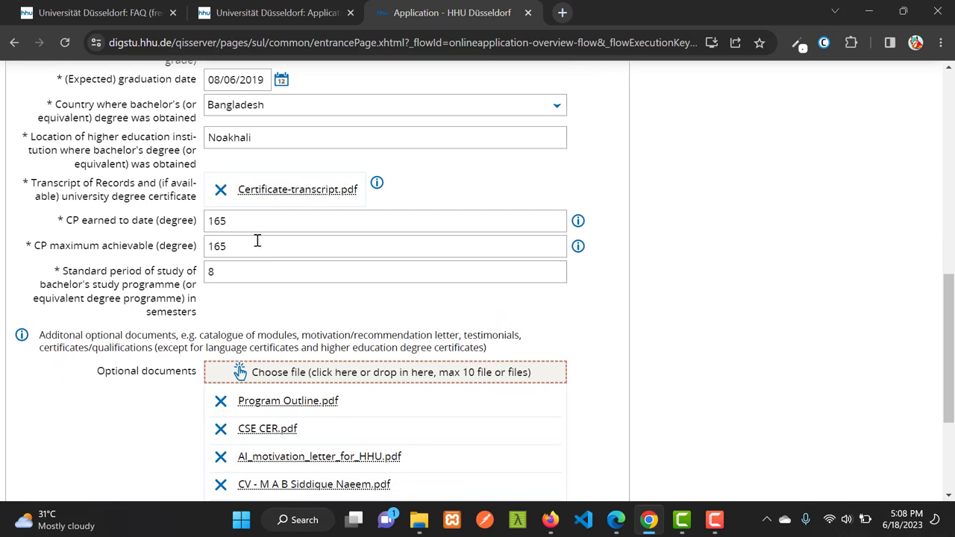
pyautogui.scroll(-1, 257, 240)
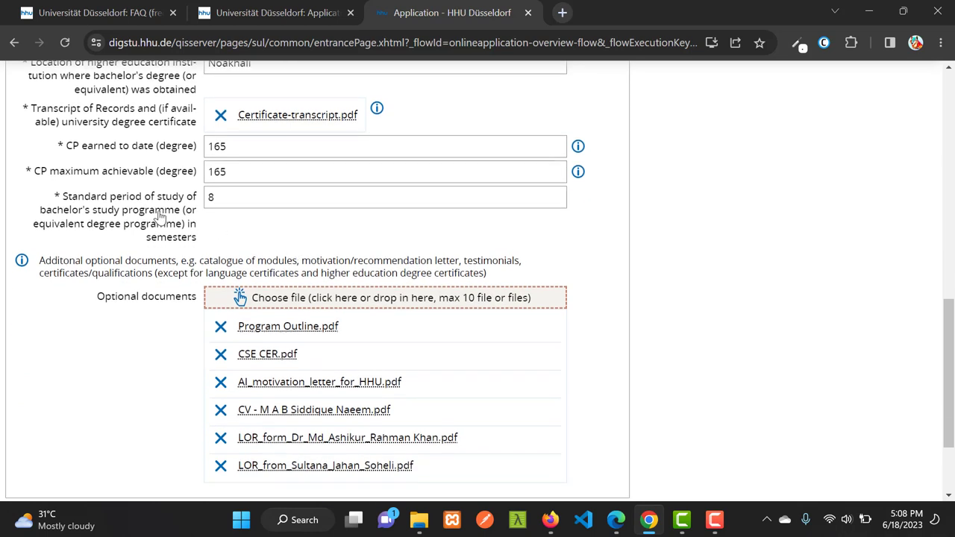
pyautogui.doubleClick(248, 171)
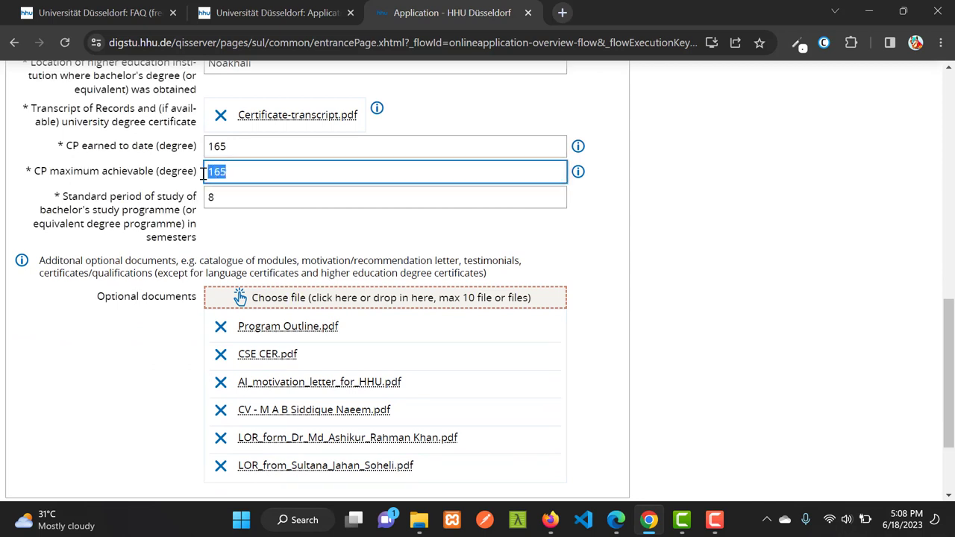
pyautogui.click(276, 174)
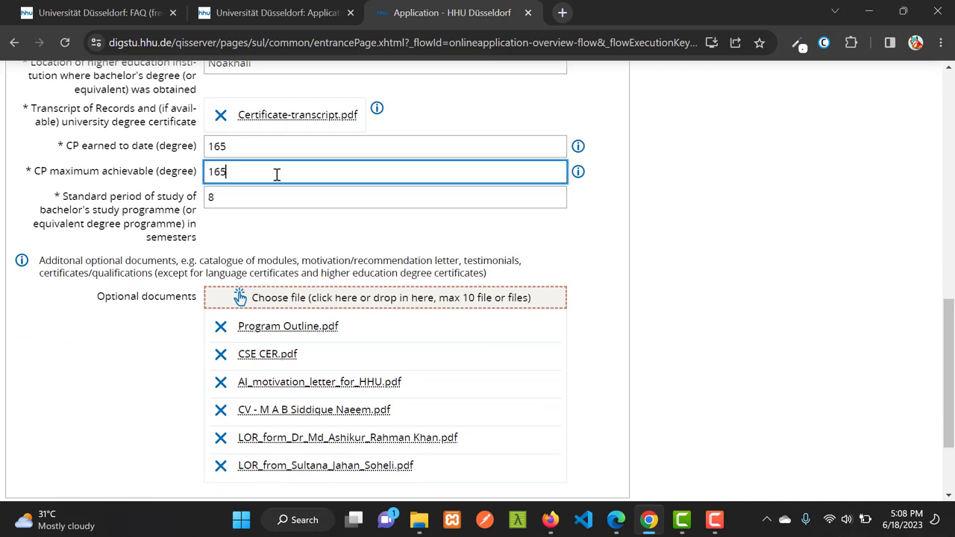
pyautogui.click(246, 198)
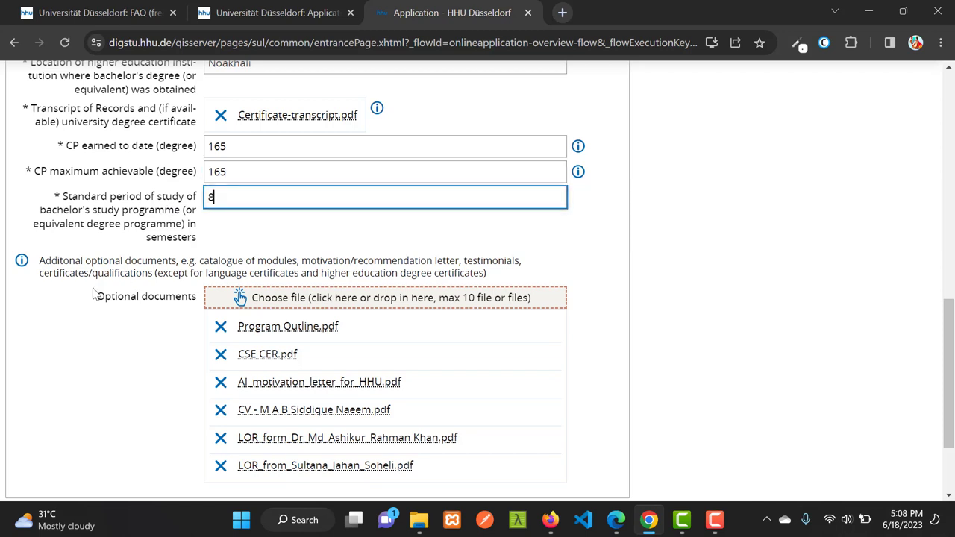
# Remove CSE CER.pdf and the CV from the optional documents and move to the next step
pyautogui.scroll(-1, 272, 247)
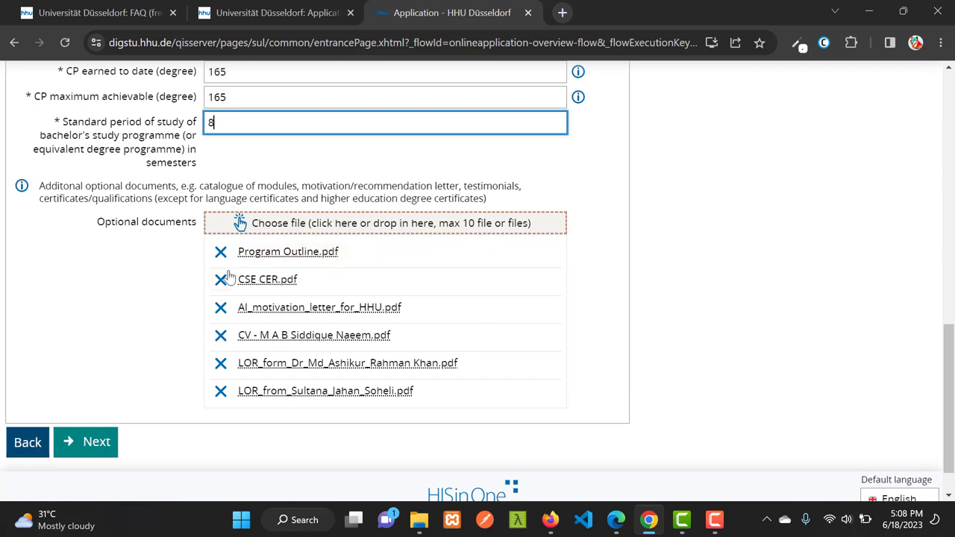
pyautogui.moveTo(232, 188); pyautogui.dragTo(515, 187)
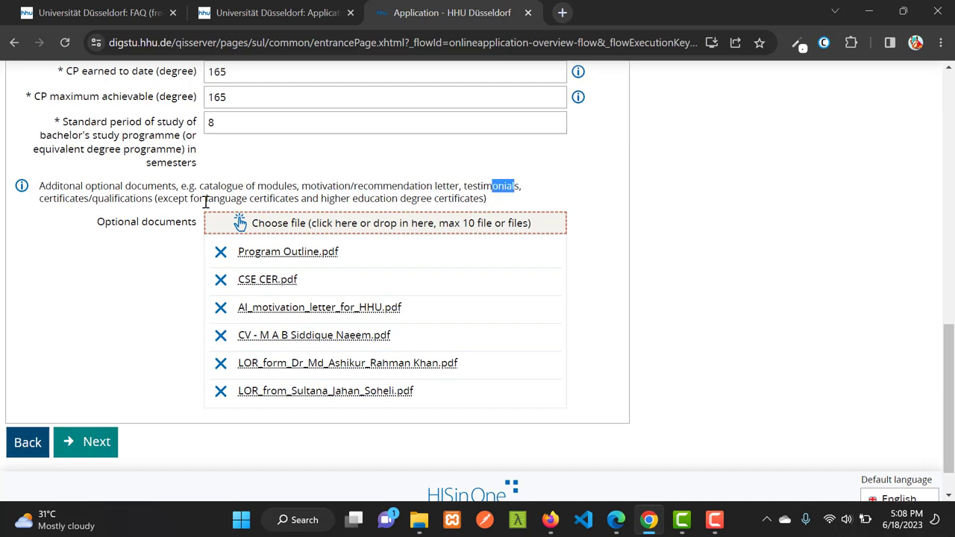
pyautogui.moveTo(97, 199); pyautogui.dragTo(155, 198)
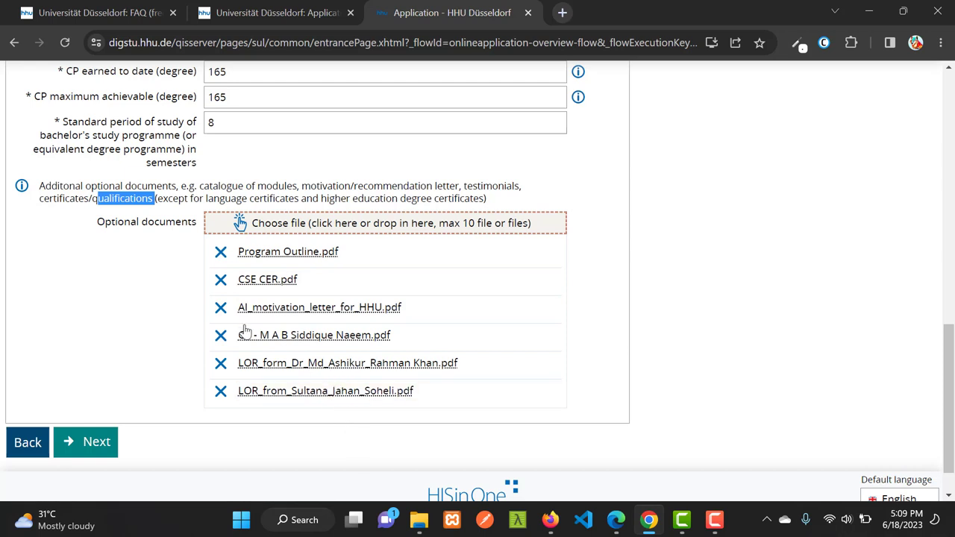
pyautogui.click(220, 279)
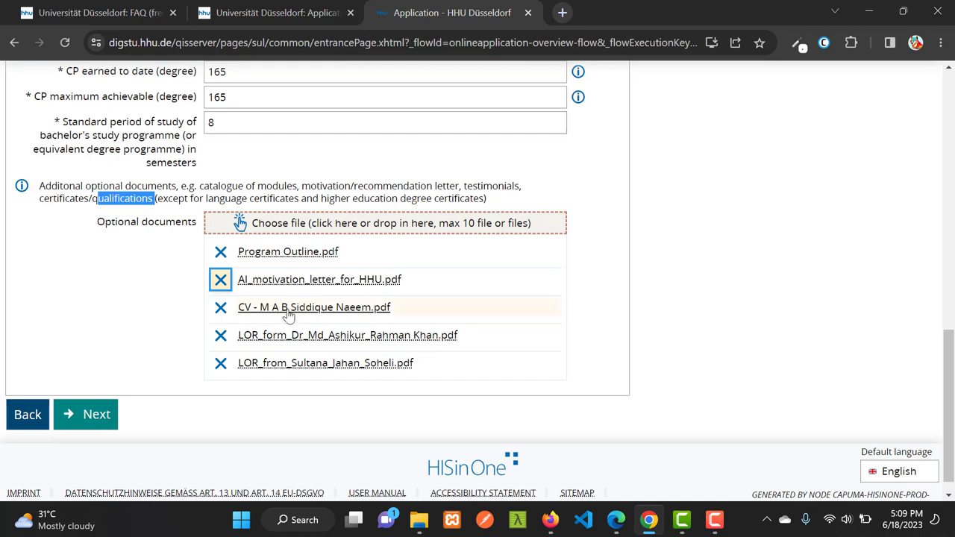
pyautogui.click(221, 307)
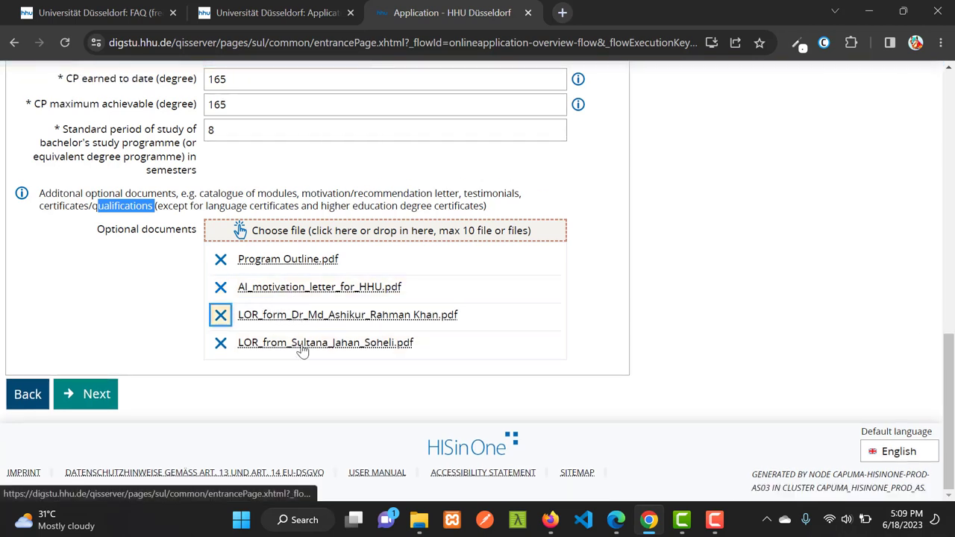
pyautogui.click(95, 394)
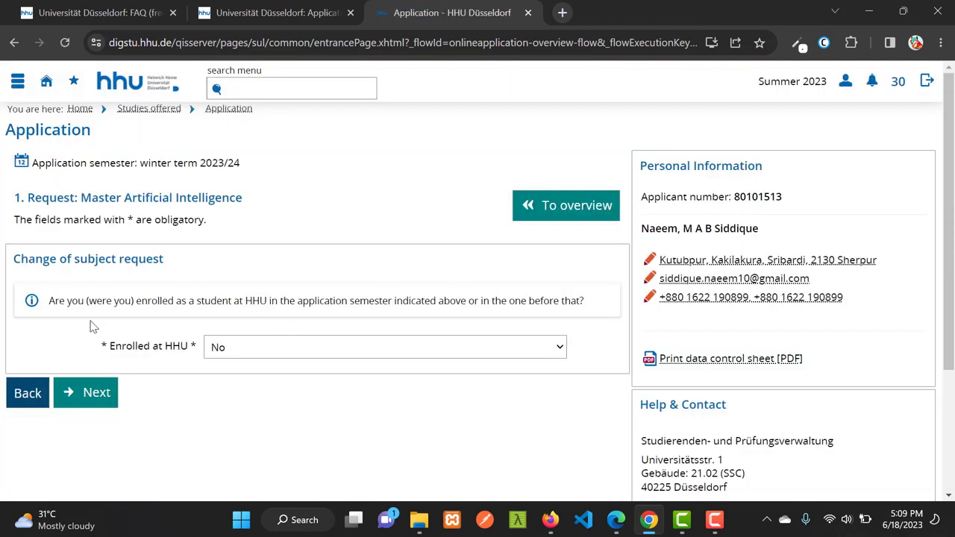
# Get past the change-of-subject request, leaving Enrolled at HHU as No
pyautogui.scroll(-1, 304, 331)
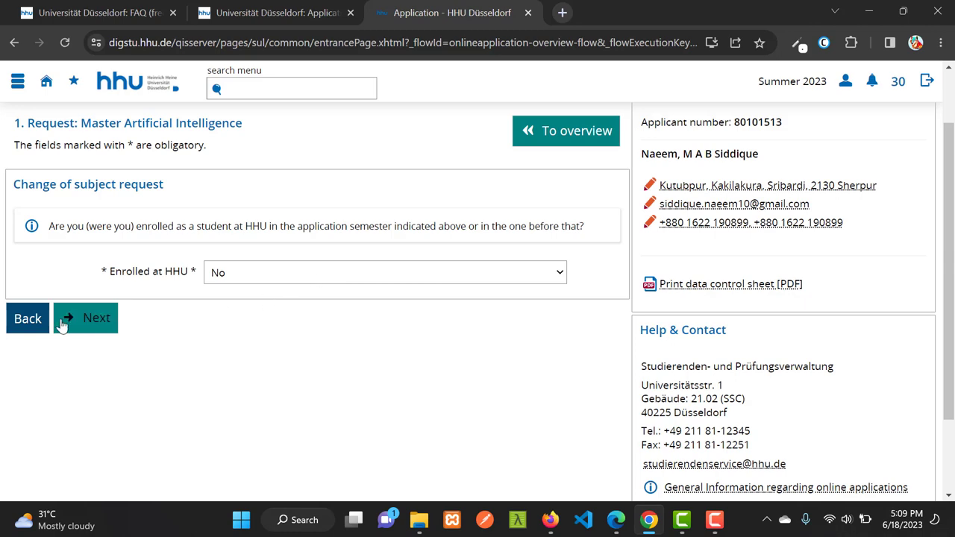
pyautogui.click(92, 322)
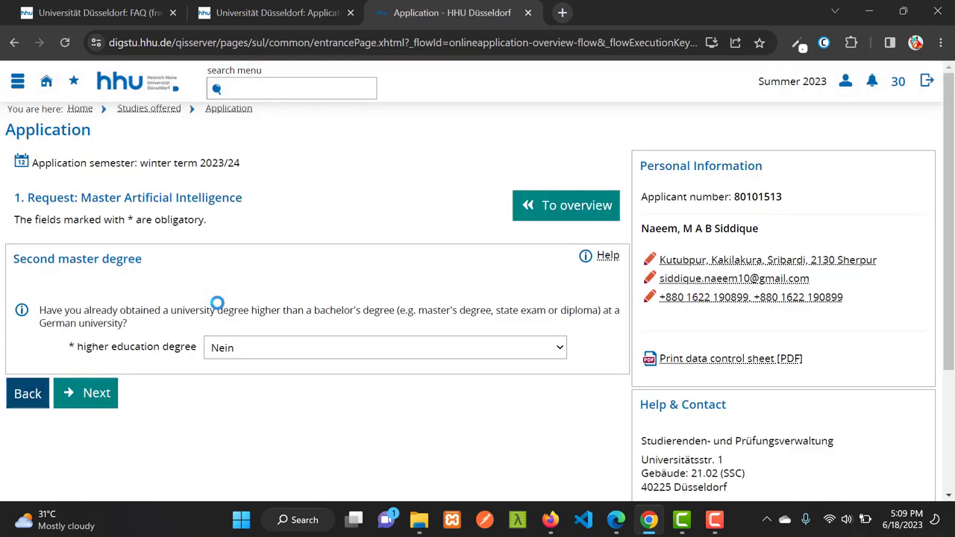
pyautogui.scroll(-1, 350, 311)
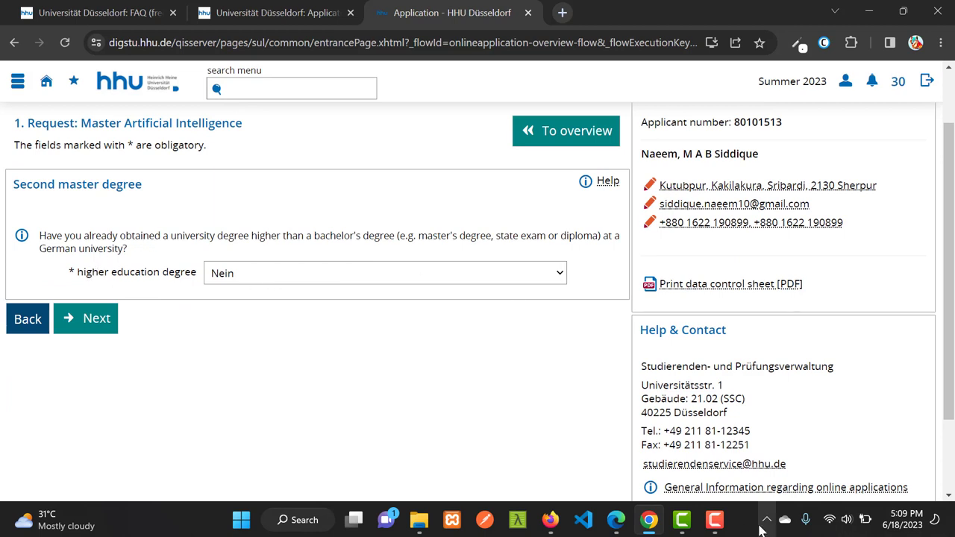
pyautogui.click(714, 520)
pyautogui.click(900, 475)
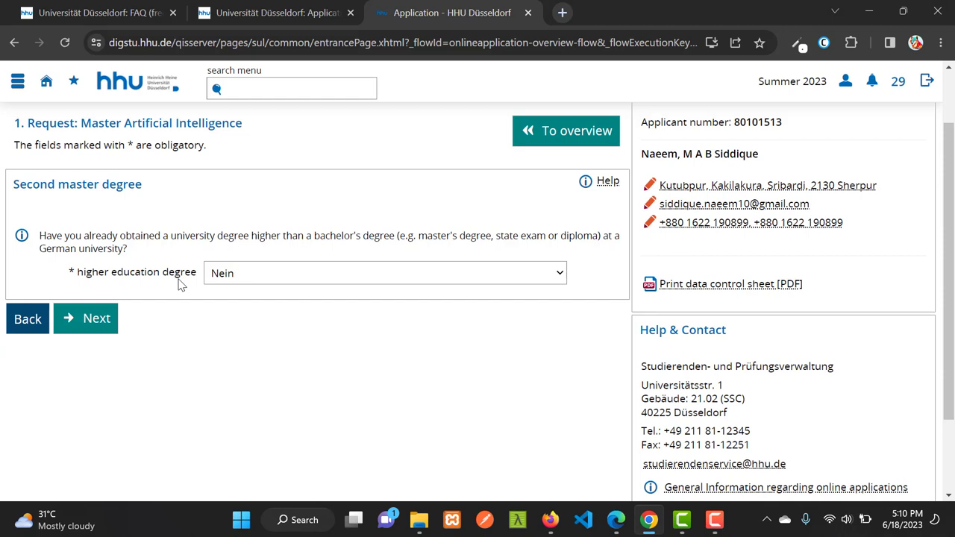
# Keep Nein for holding a higher education degree and skip past the language certificate
pyautogui.click(233, 276)
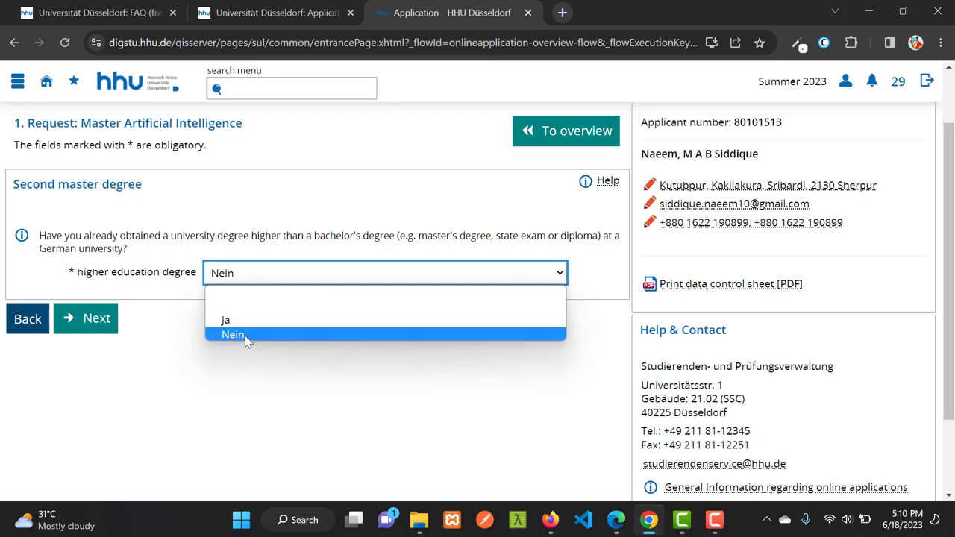
pyautogui.click(269, 276)
pyautogui.click(90, 320)
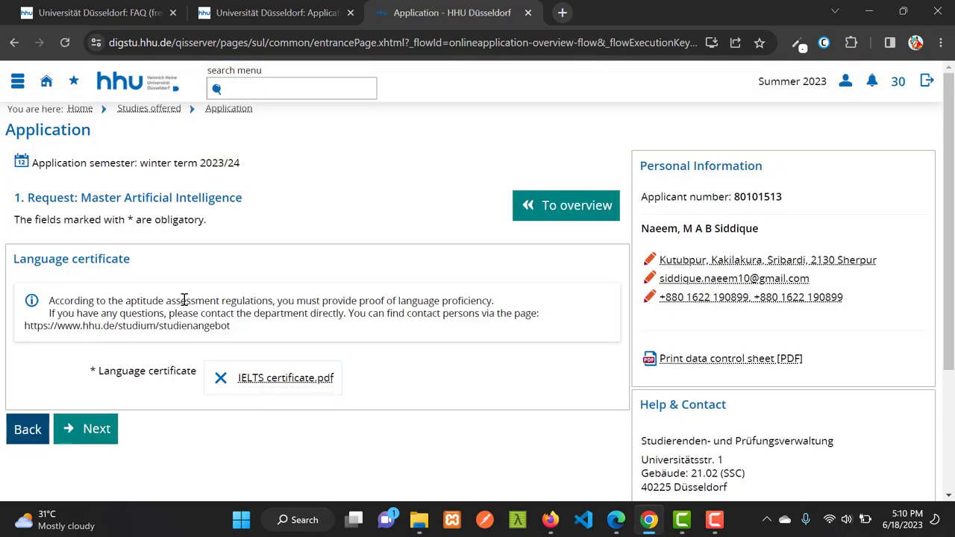
pyautogui.scroll(-1, 257, 304)
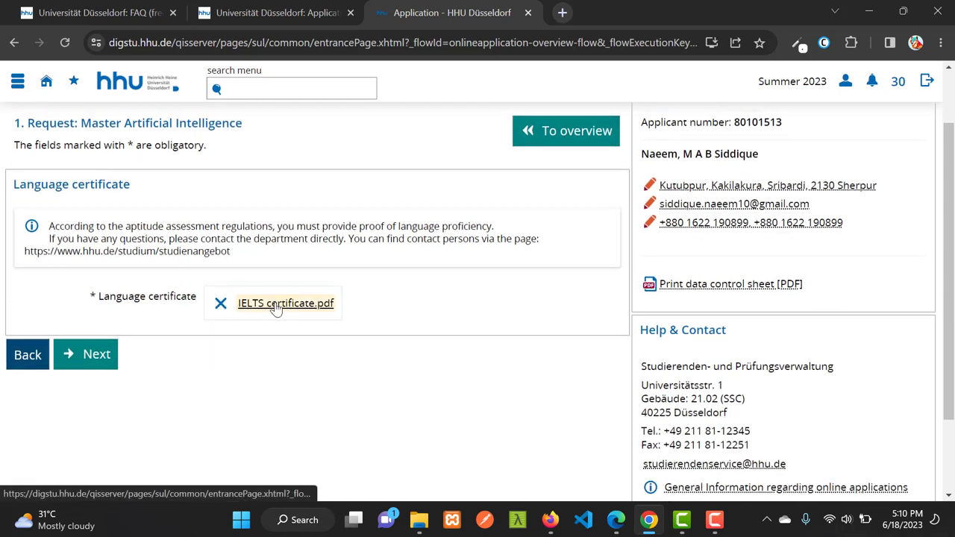
pyautogui.click(99, 353)
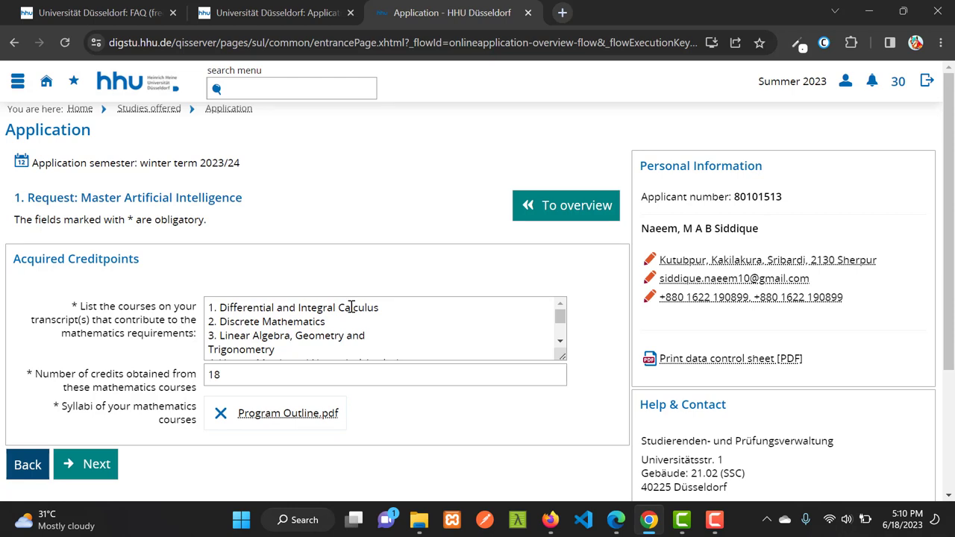
# Strip the numbering from the first courses and join Discrete Mathematics and Linear Algebra with commas
pyautogui.scroll(-1, 559, 281)
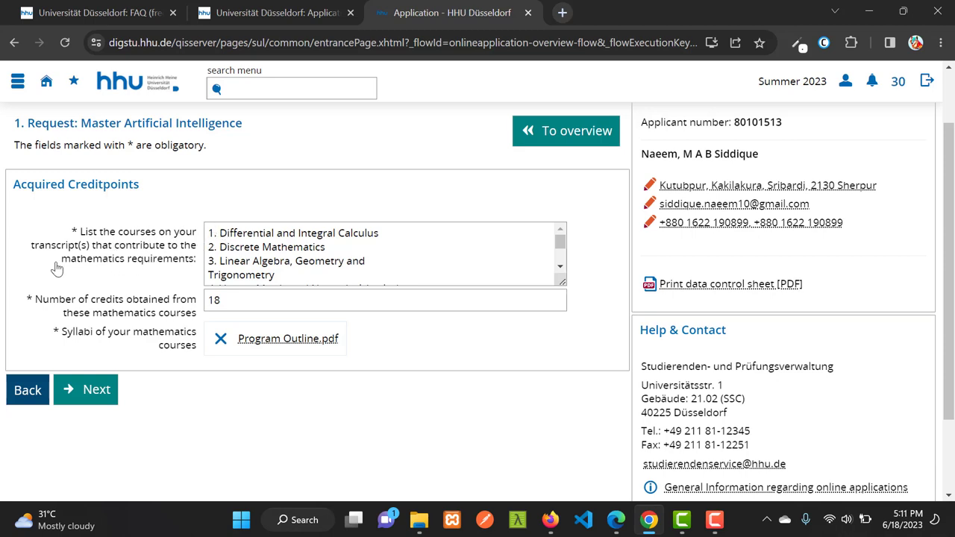
pyautogui.click(220, 235)
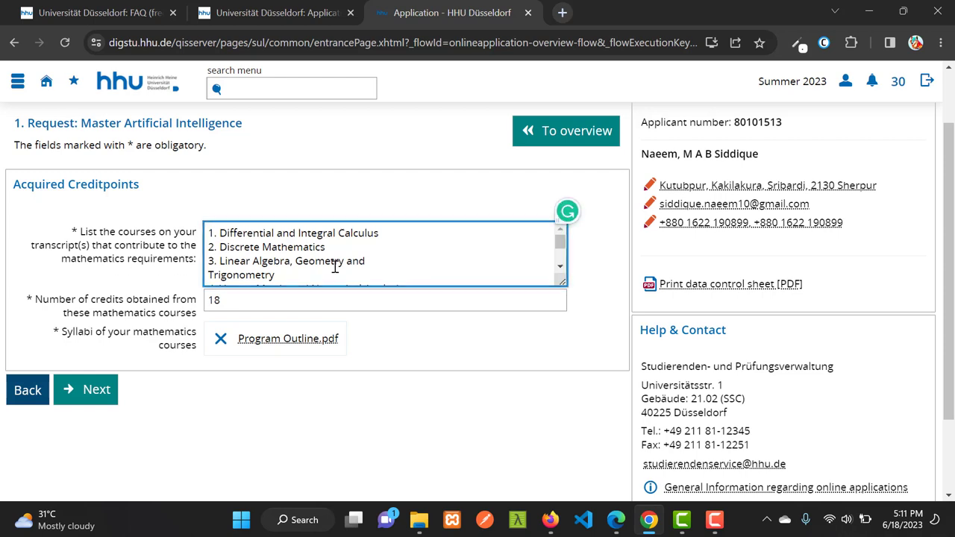
pyautogui.press('BackSpace')
pyautogui.press('BackSpace')
pyautogui.press('BackSpace')
pyautogui.click(219, 247)
pyautogui.press('BackSpace')
pyautogui.press('BackSpace')
pyautogui.press('BackSpace')
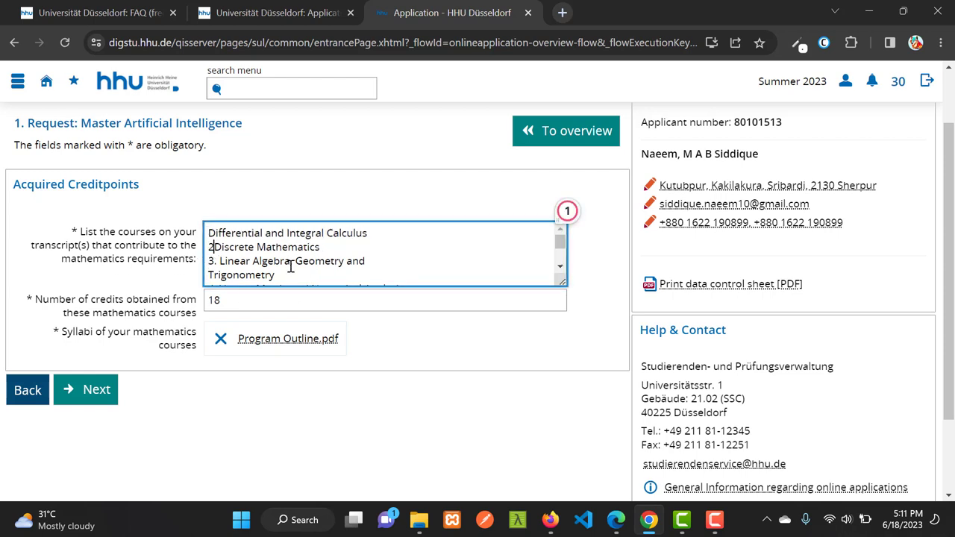
pyautogui.press('BackSpace')
pyautogui.write(', Discrete Mathematics')
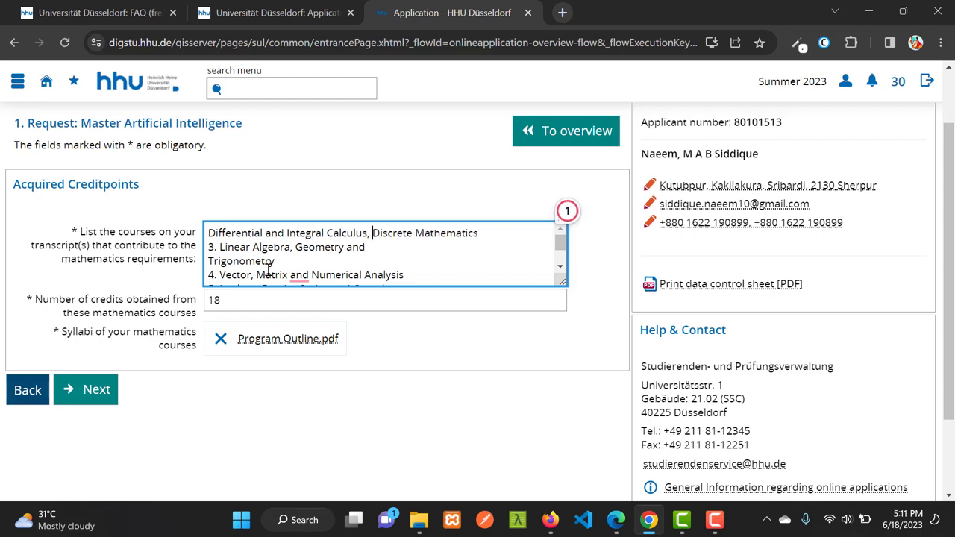
pyautogui.click(219, 247)
pyautogui.press('BackSpace')
pyautogui.press('BackSpace')
pyautogui.press('BackSpace')
pyautogui.press('BackSpace')
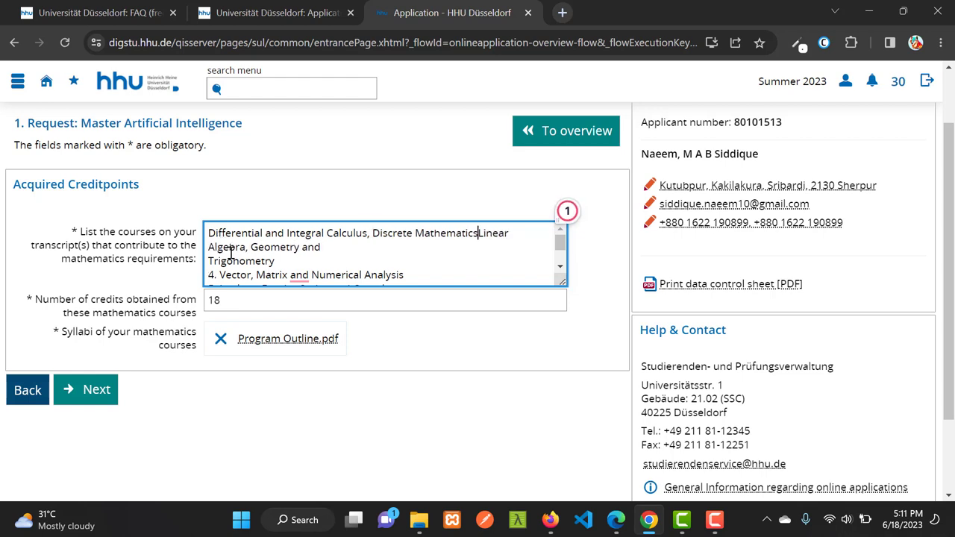
pyautogui.write(',')
# Join Trigonometry, the Vector/Matrix, Laplace and Statistics courses into the comma-separated line without numbers
pyautogui.press('Left')
pyautogui.press('Left')
pyautogui.press('Left')
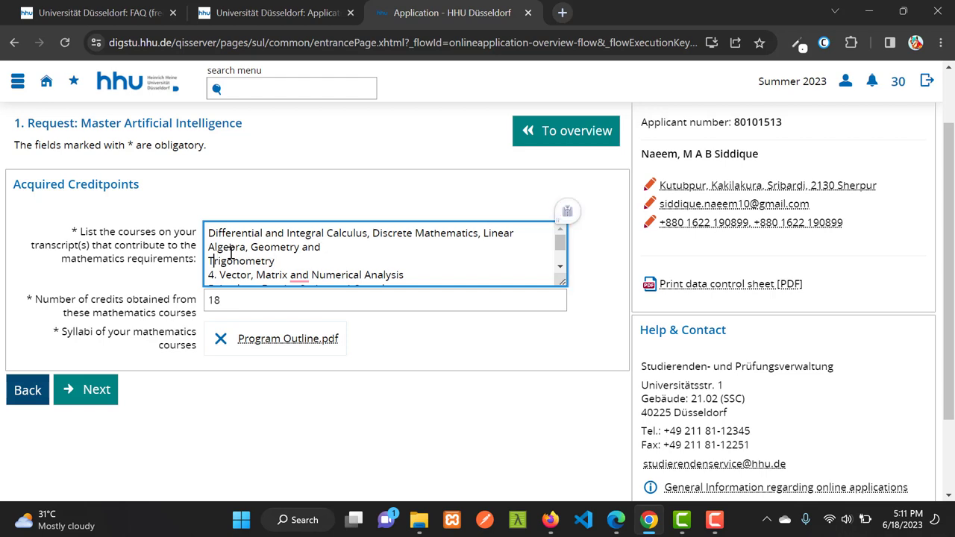
pyautogui.press('BackSpace')
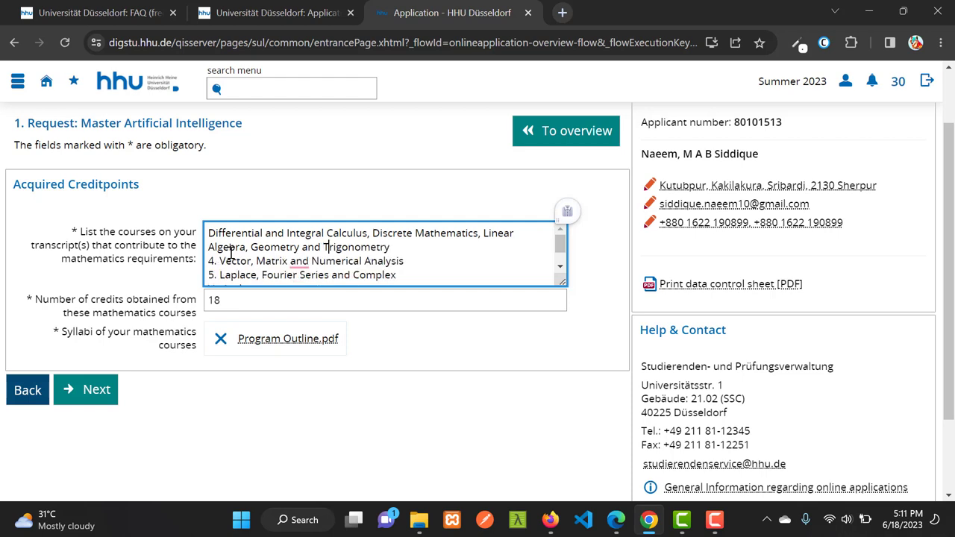
pyautogui.press('Right')
pyautogui.press('Right')
pyautogui.press('Right')
pyautogui.press('Right')
pyautogui.press('Right')
pyautogui.press('Right')
pyautogui.press('Right')
pyautogui.press('Right')
pyautogui.press('Right')
pyautogui.press('Right')
pyautogui.press('BackSpace')
pyautogui.hotkey('shift', 'Right')
pyautogui.hotkey('shift', 'Right')
pyautogui.hotkey('shift', 'Right')
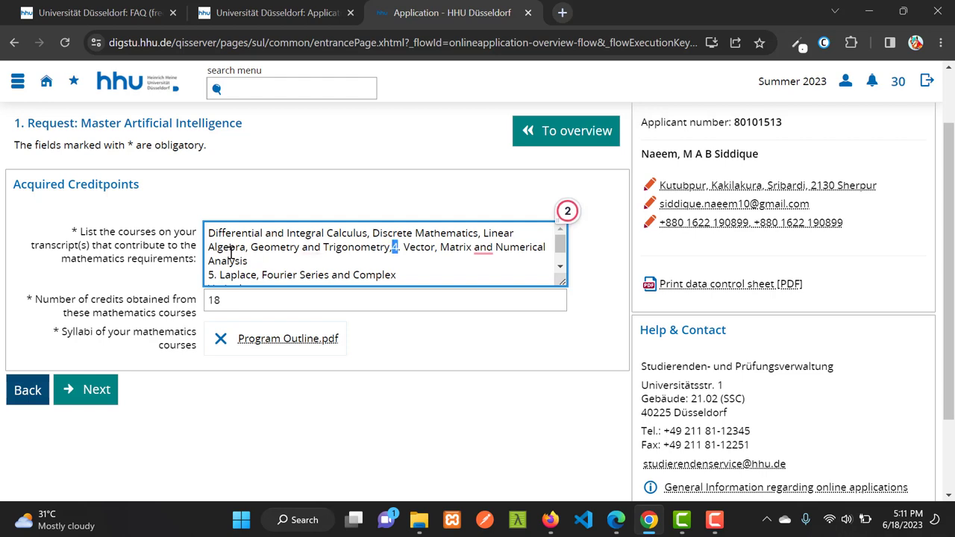
pyautogui.press('Down')
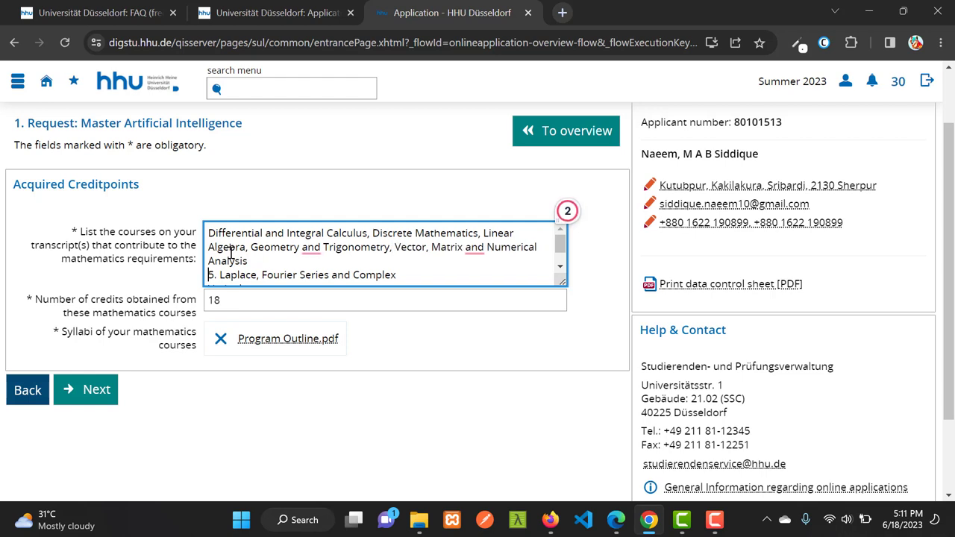
pyautogui.press('Delete')
pyautogui.write(',')
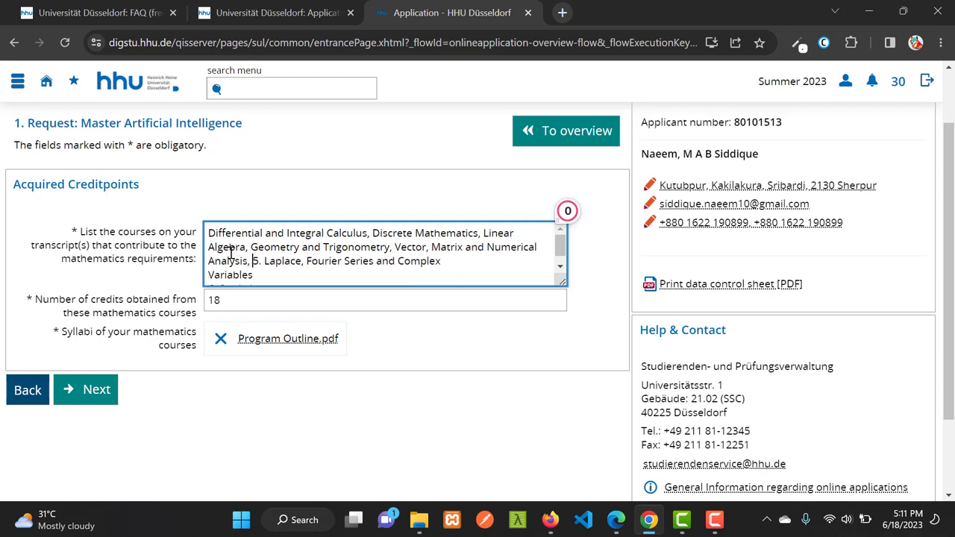
pyautogui.hotkey('shift', 'Right')
pyautogui.hotkey('shift', 'Right')
pyautogui.press('BackSpace')
pyautogui.press('Down')
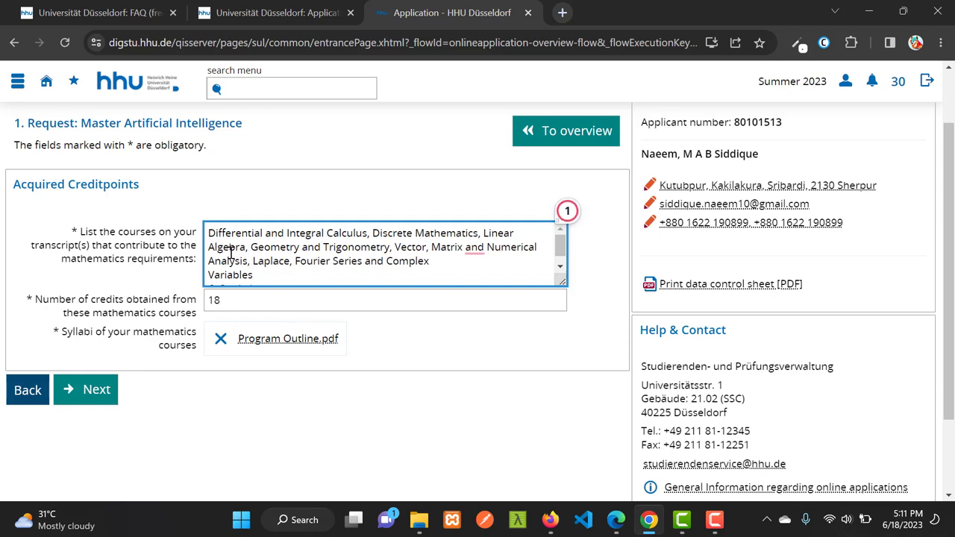
pyautogui.press('Left')
pyautogui.press('Left')
pyautogui.press('End')
pyautogui.press('Down')
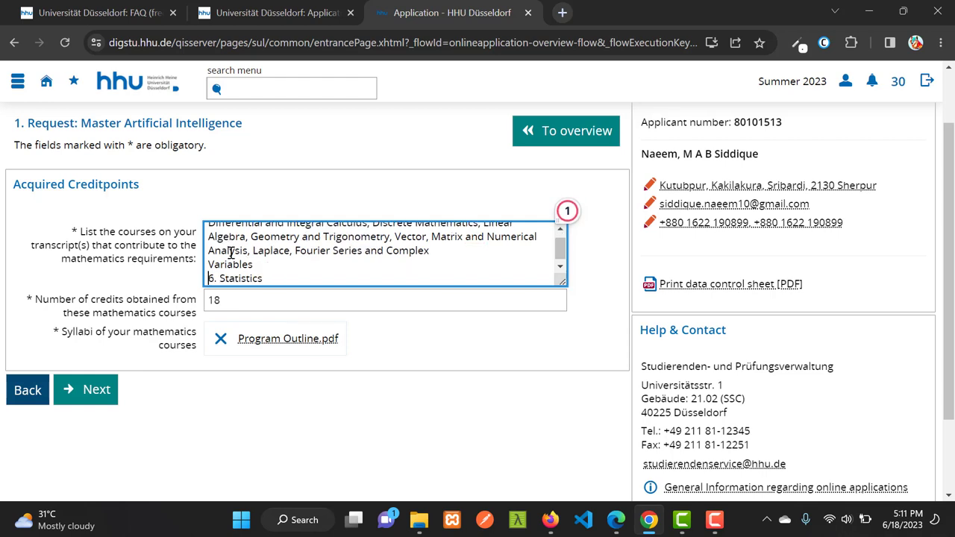
pyautogui.press('Home')
pyautogui.hotkey('shift', 'Right')
pyautogui.hotkey('shift', 'Right')
pyautogui.press('BackSpace')
pyautogui.press('BackSpace')
pyautogui.write(',')
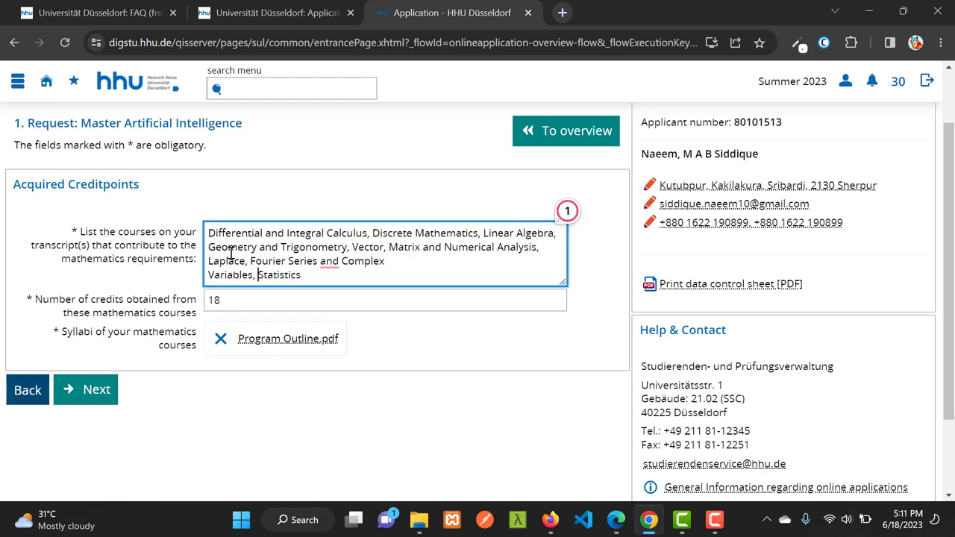
pyautogui.press('Right')
pyautogui.press('Right')
pyautogui.press('Right')
pyautogui.press('Right')
pyautogui.press('Right')
pyautogui.press('Right')
pyautogui.press('Right')
pyautogui.press('Right')
# Change the mathematics credits count from 18 to 30
pyautogui.click(238, 298)
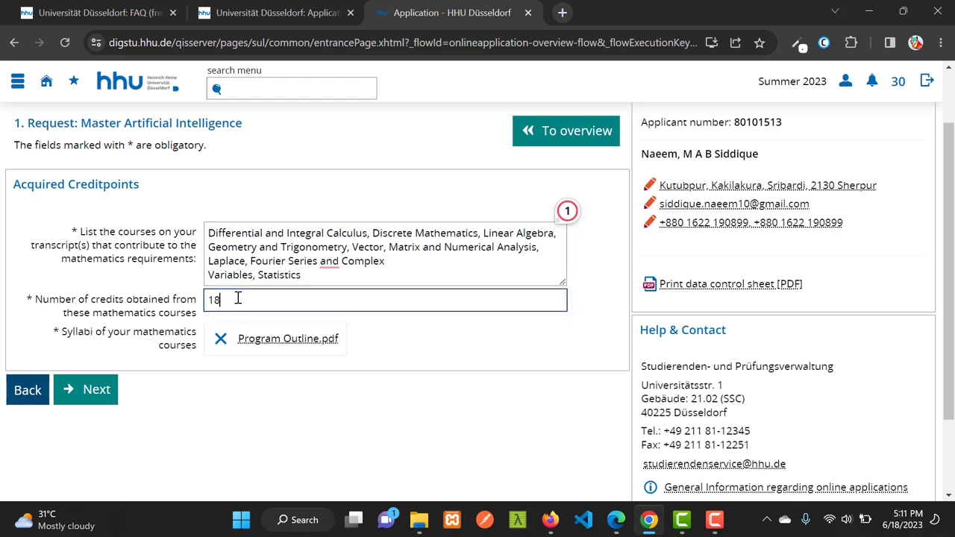
pyautogui.press('BackSpace')
pyautogui.press('BackSpace')
pyautogui.write('30')
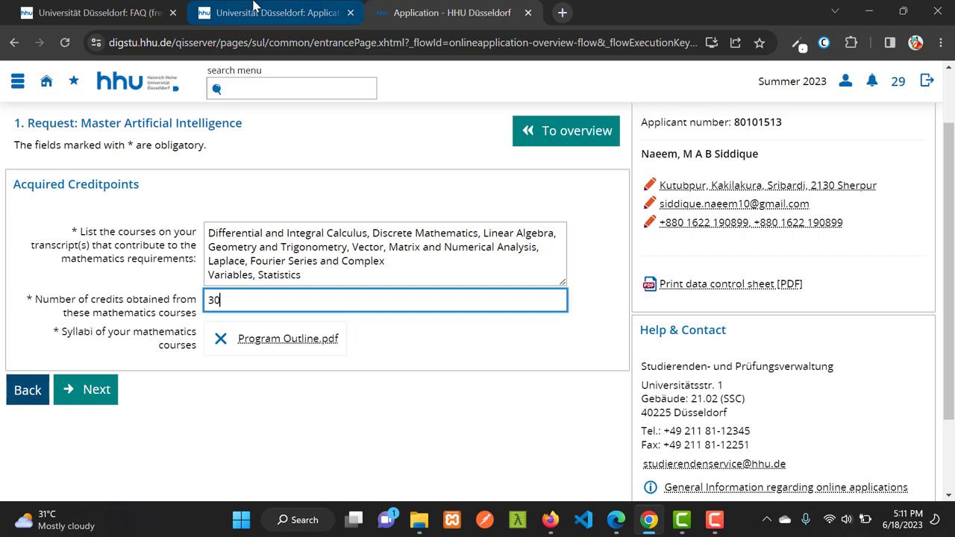
# Read the HeiCAD FAQ answer on converting local mathematics credits to ECTS, which requires 30 ECTS
pyautogui.click(137, 9)
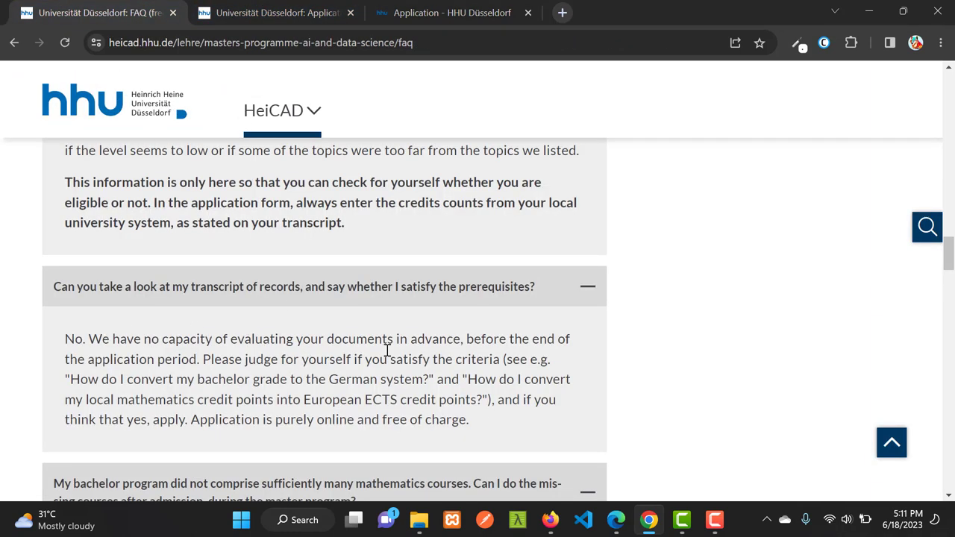
pyautogui.scroll(-2, 312, 346)
pyautogui.scroll(8, 312, 346)
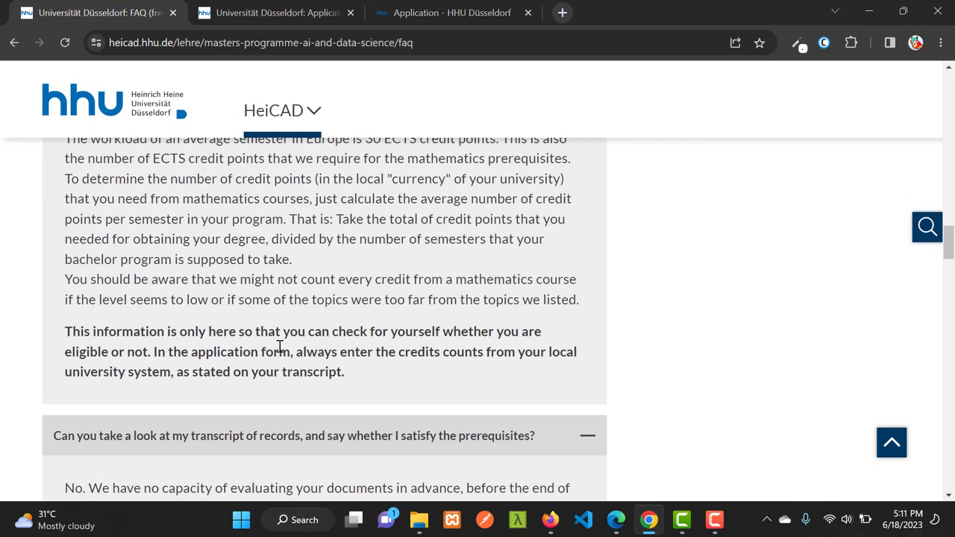
pyautogui.scroll(-3, 302, 349)
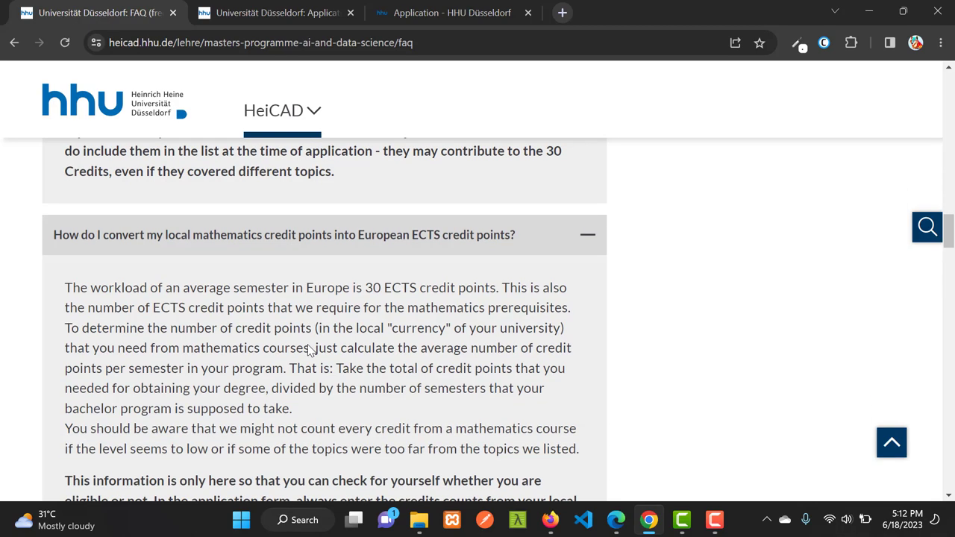
pyautogui.scroll(-9, 284, 341)
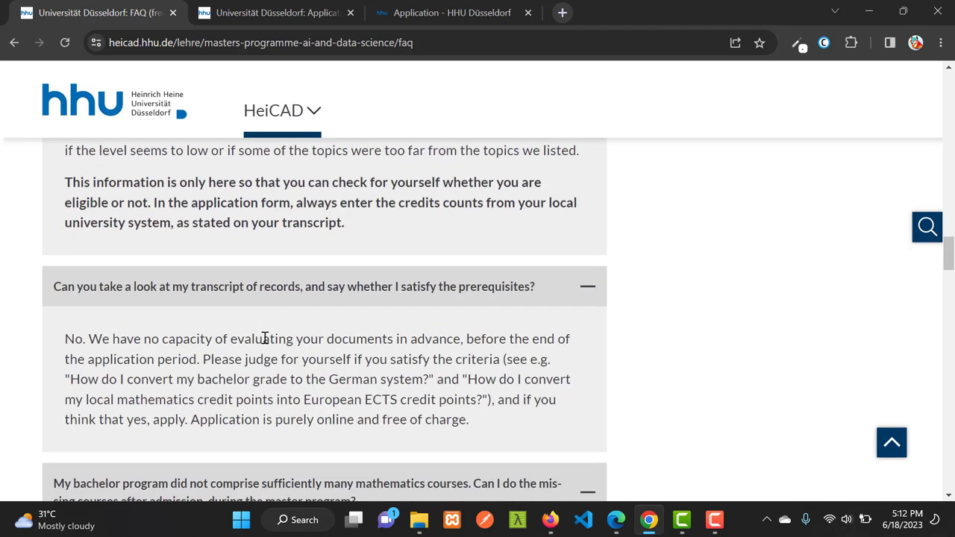
pyautogui.scroll(-7, 278, 342)
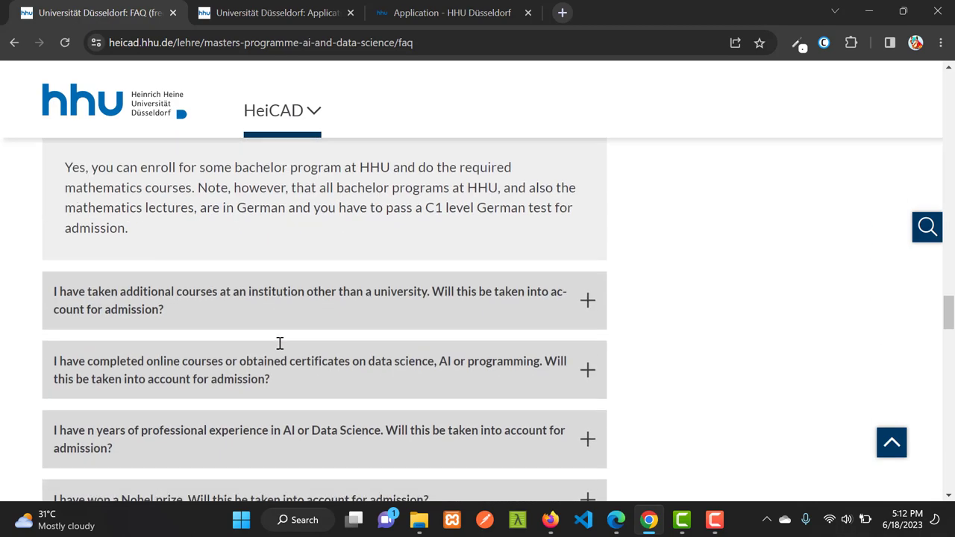
pyautogui.scroll(6, 281, 347)
pyautogui.scroll(10, 283, 348)
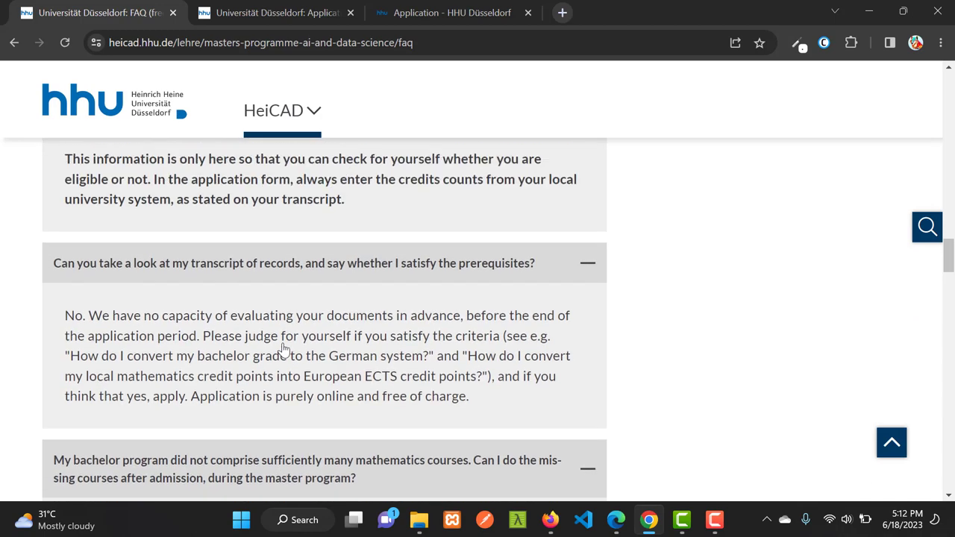
pyautogui.scroll(-1, 283, 343)
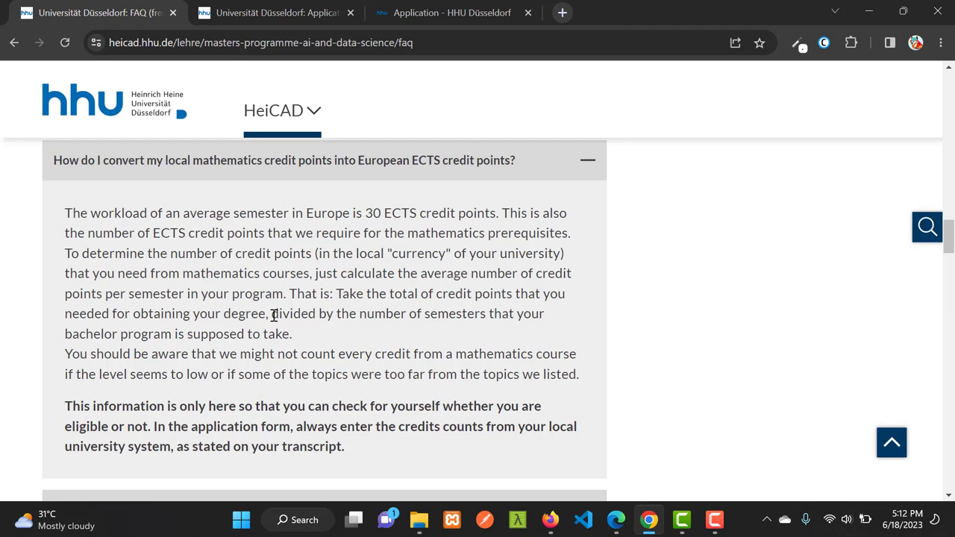
pyautogui.click(291, 9)
# Replace the mathematics credits value 30 with 21 on the Acquired Creditpoints form
pyautogui.click(446, 13)
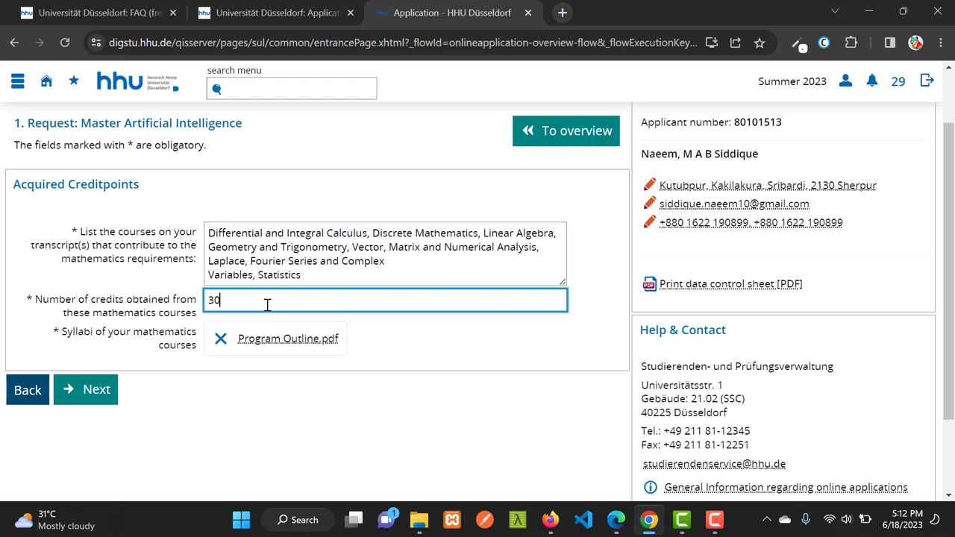
pyautogui.press('BackSpace')
pyautogui.write('21')
pyautogui.moveTo(326, 275); pyautogui.dragTo(205, 234)
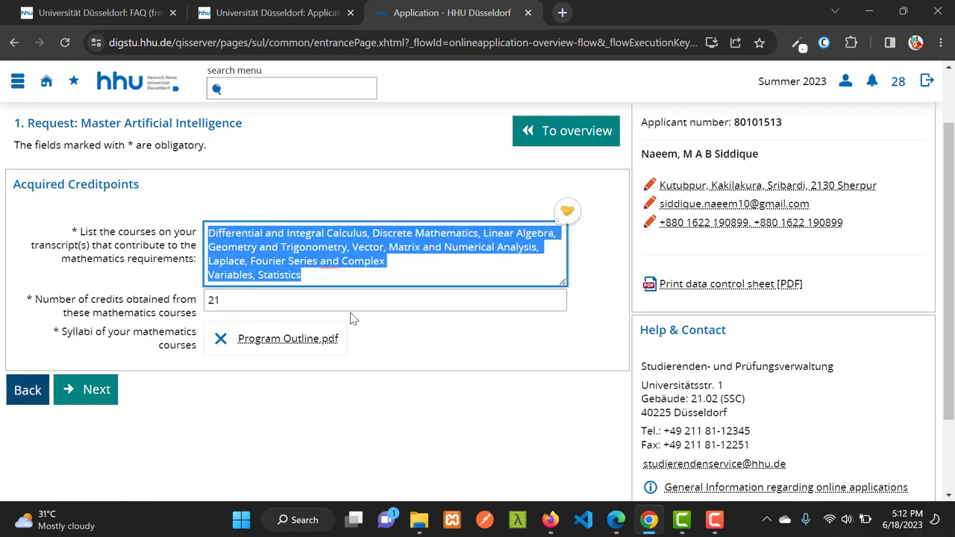
pyautogui.click(323, 276)
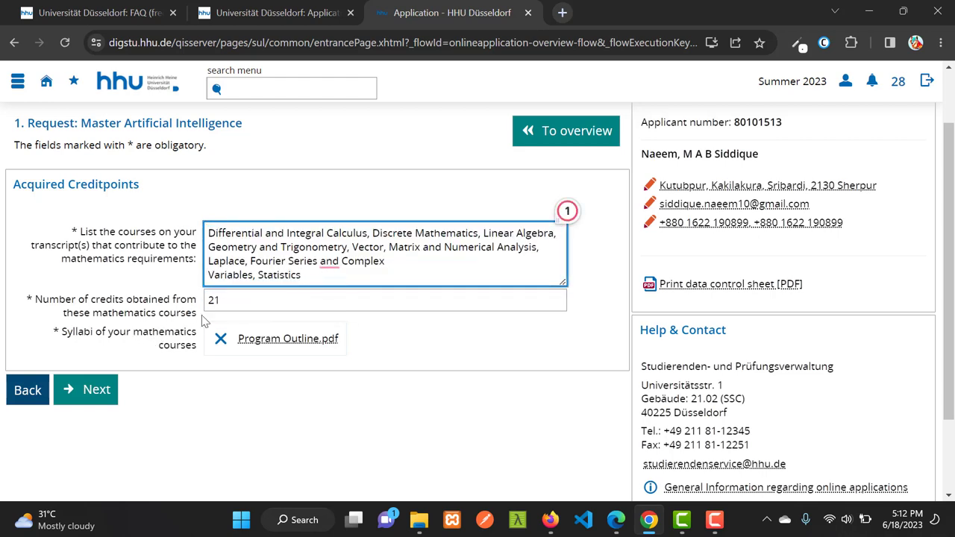